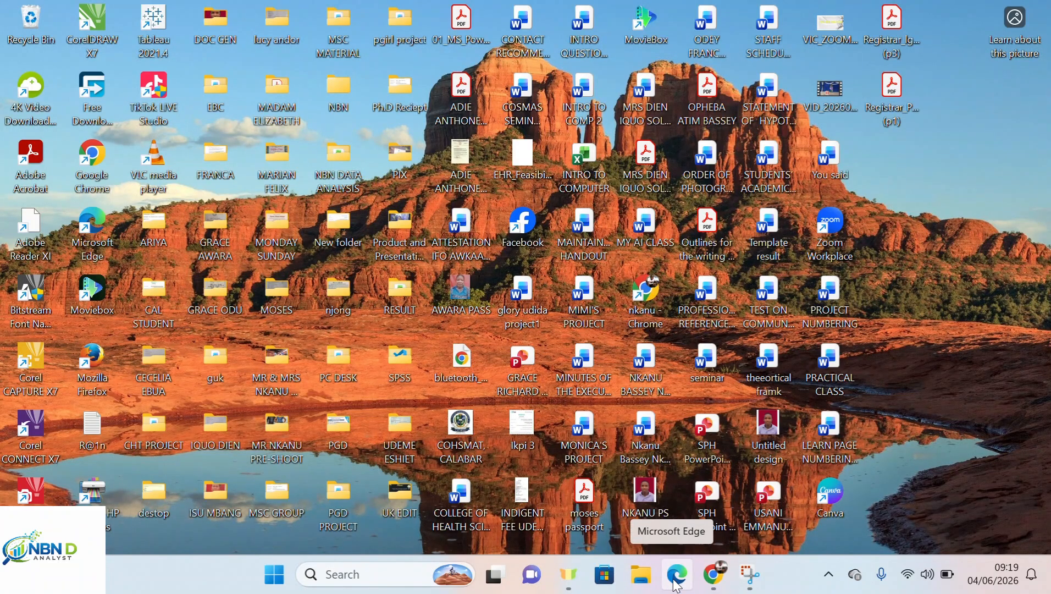
Bring the Chrome window with the signed-in Yahoo homepage back to the front.
click(722, 587)
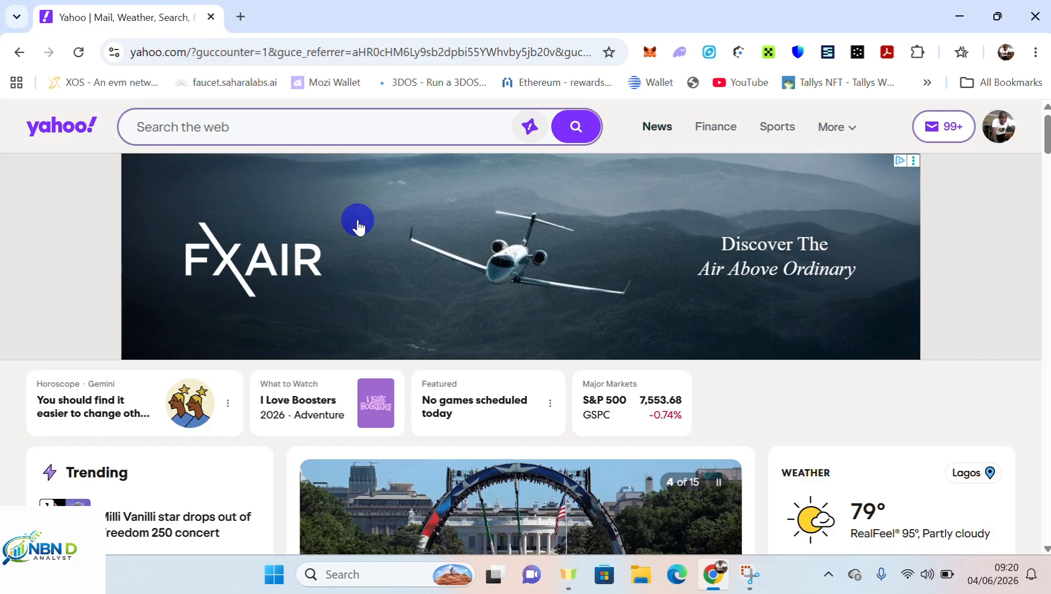
click(241, 18)
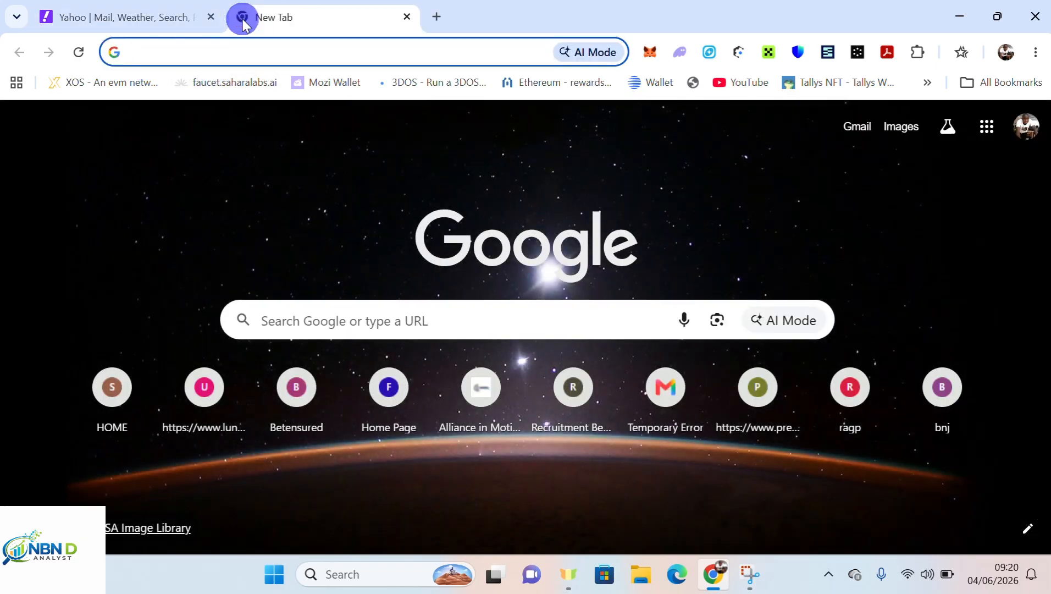
text(y)
key(BackSpace)
key(BackSpace)
text(www.yahoo.com)
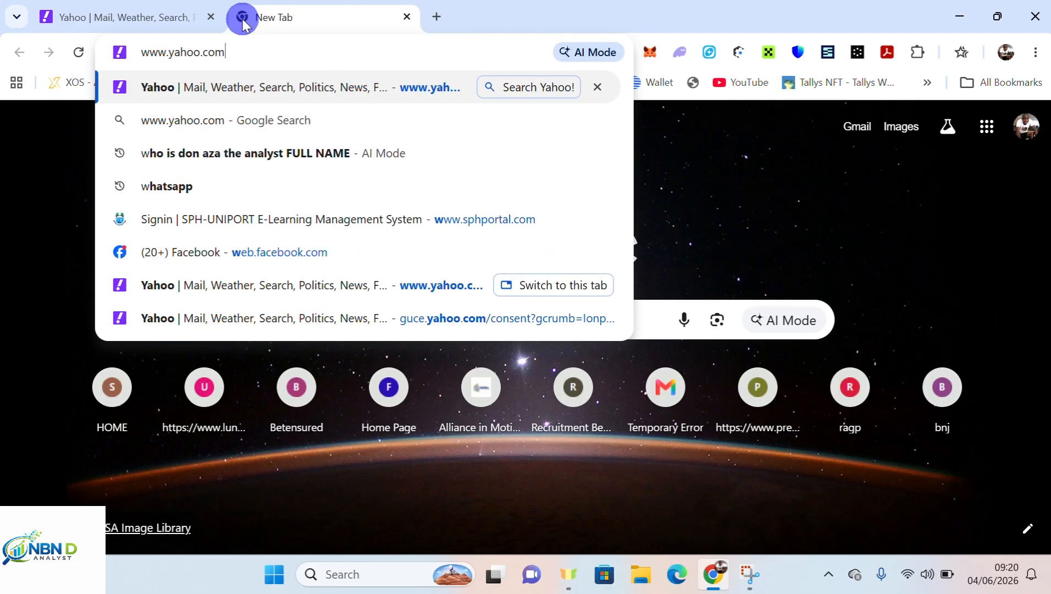
key(Return)
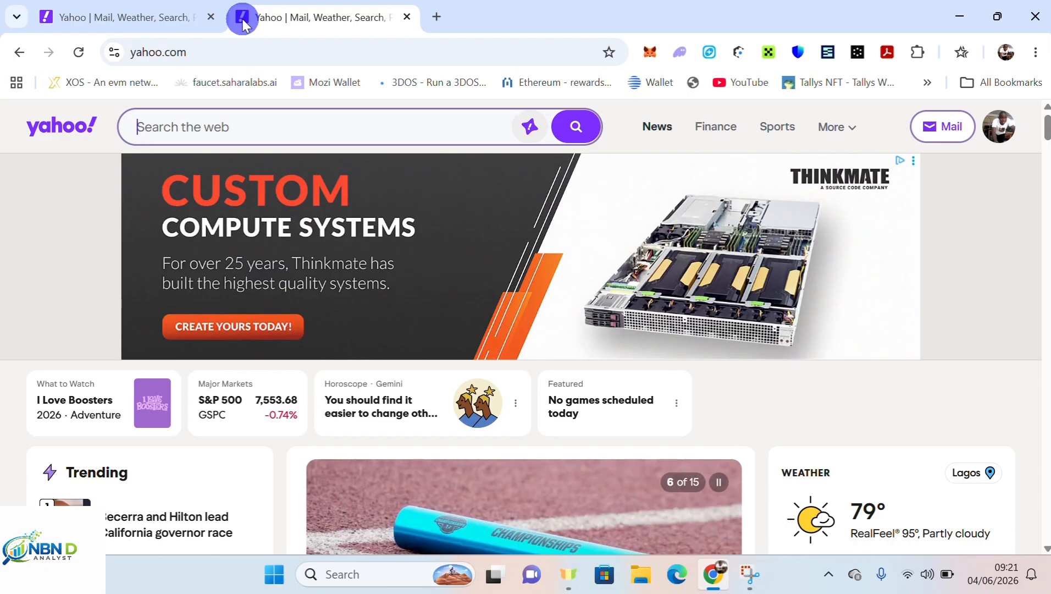
Switch between the two Yahoo tabs, then show the account panel in the second tab.
click(114, 22)
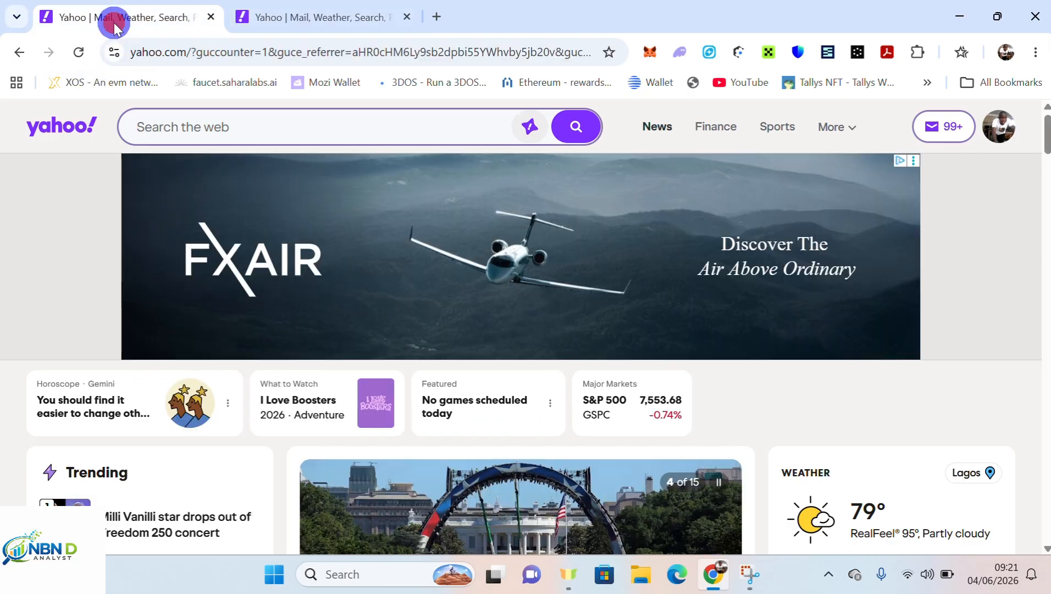
click(351, 17)
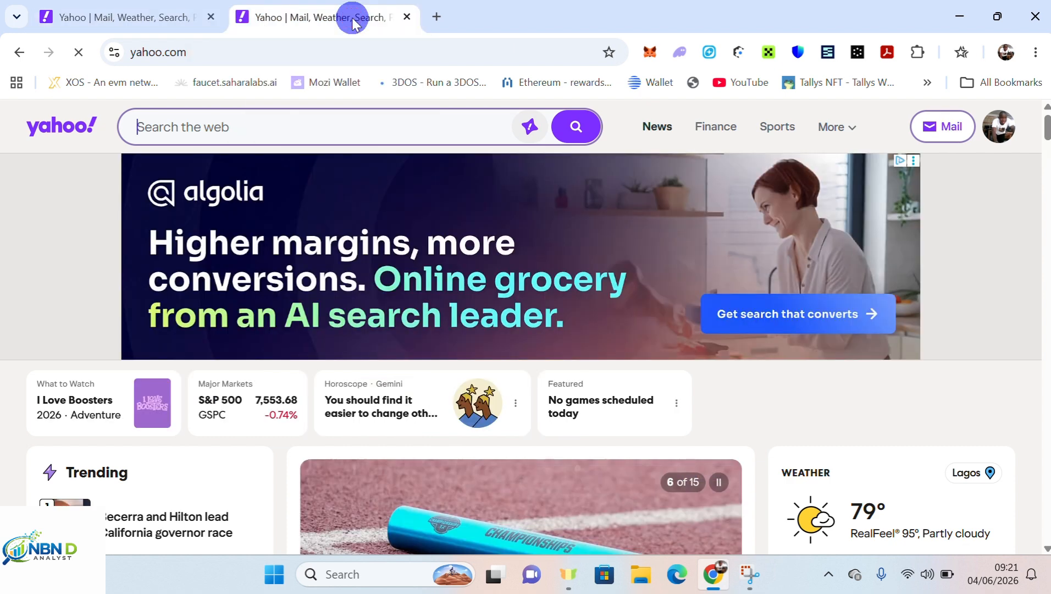
click(157, 17)
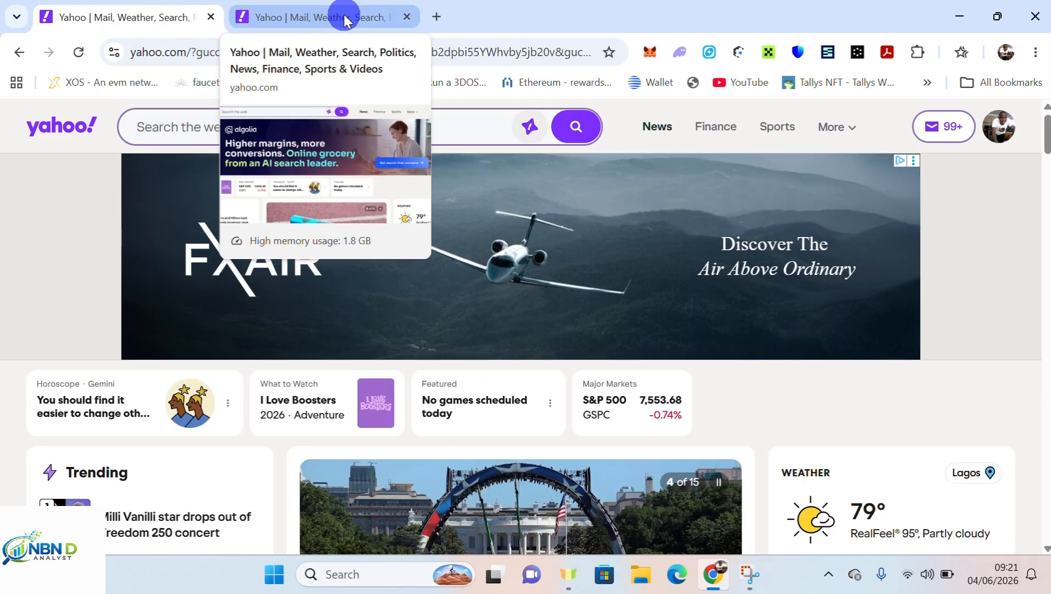
click(344, 19)
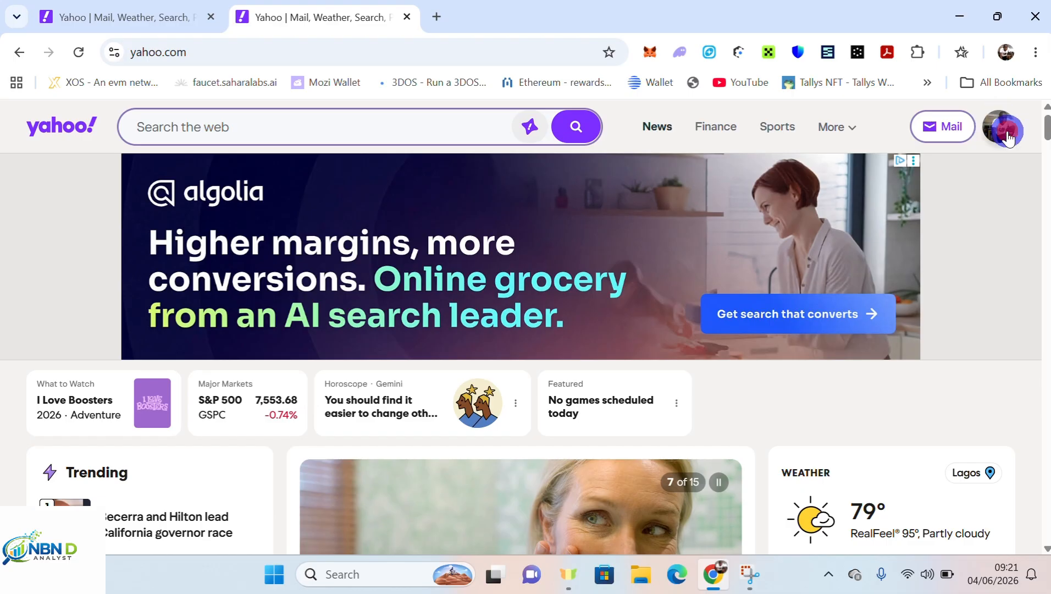
click(1007, 137)
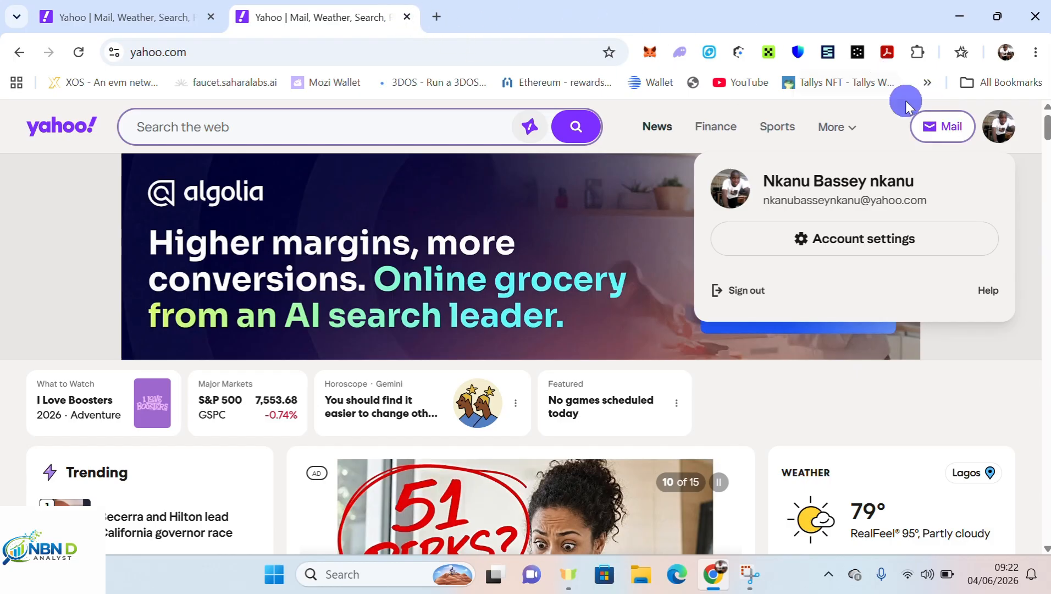
Close the account panel and open the Yahoo Mail inbox in a third tab.
click(999, 125)
click(922, 135)
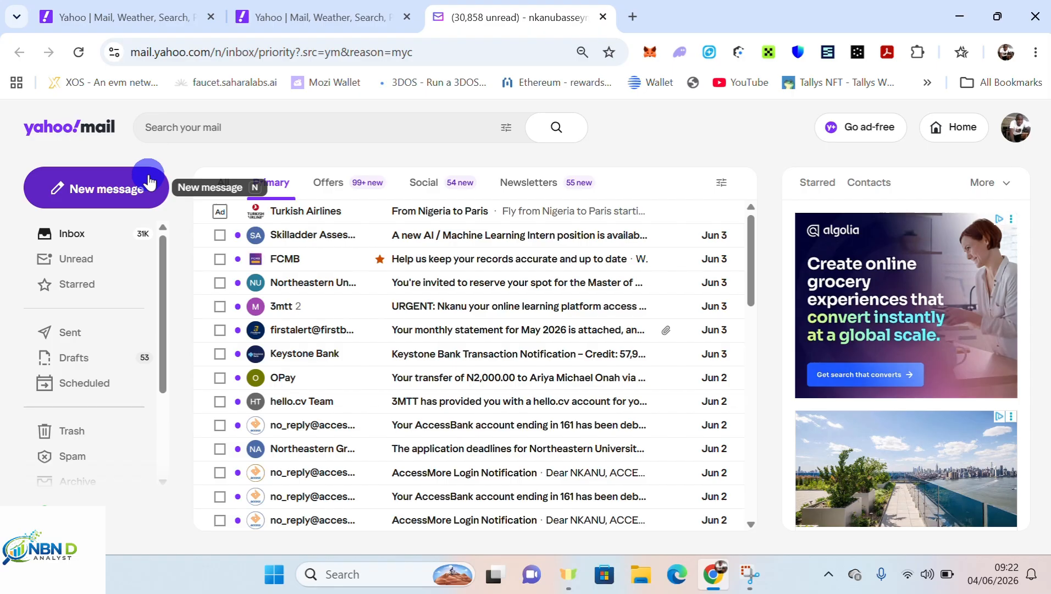
click(1020, 134)
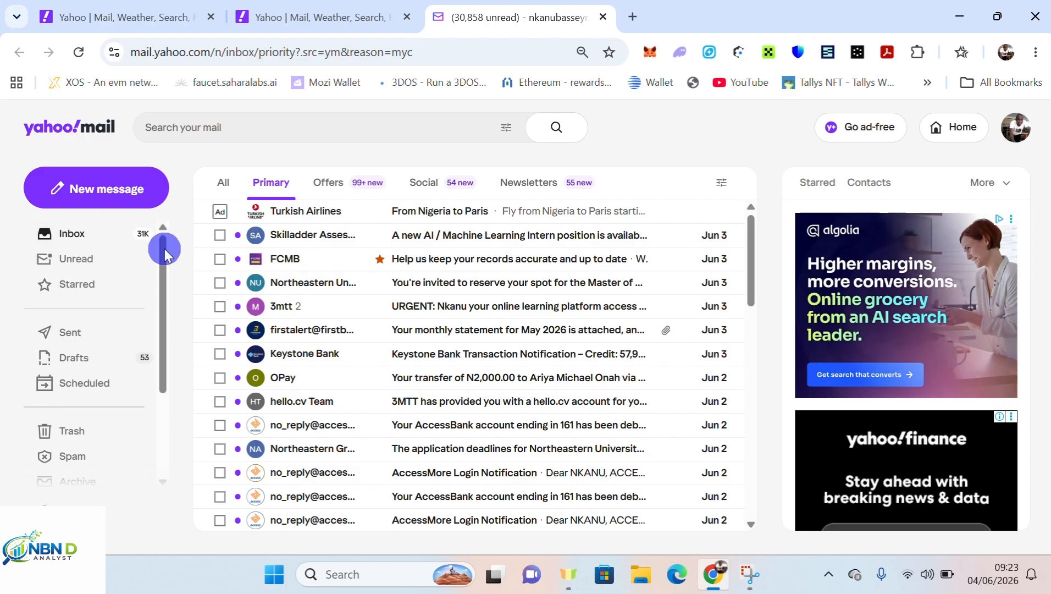
click(96, 261)
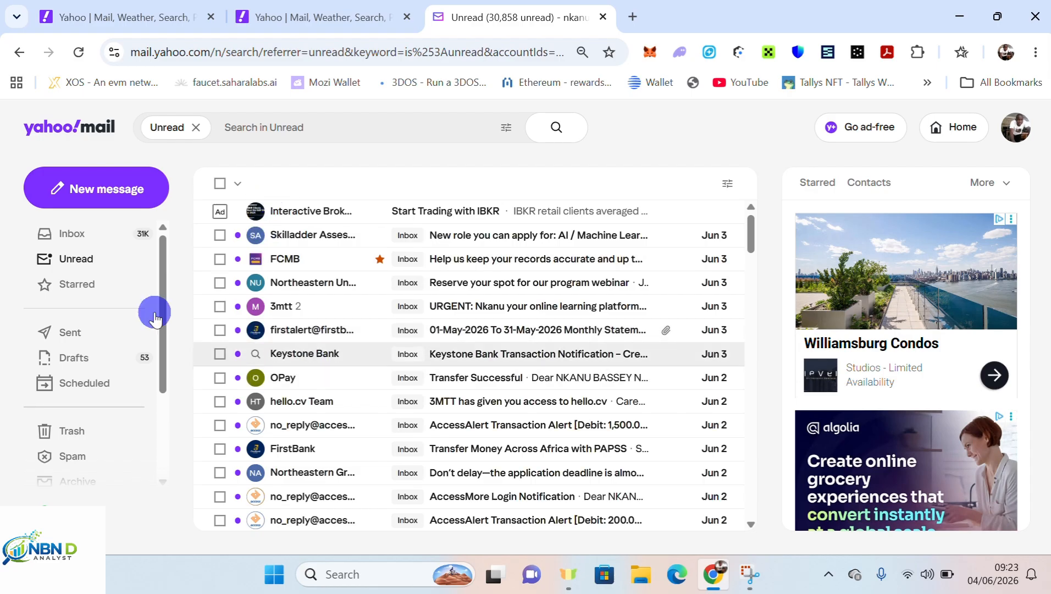
click(70, 291)
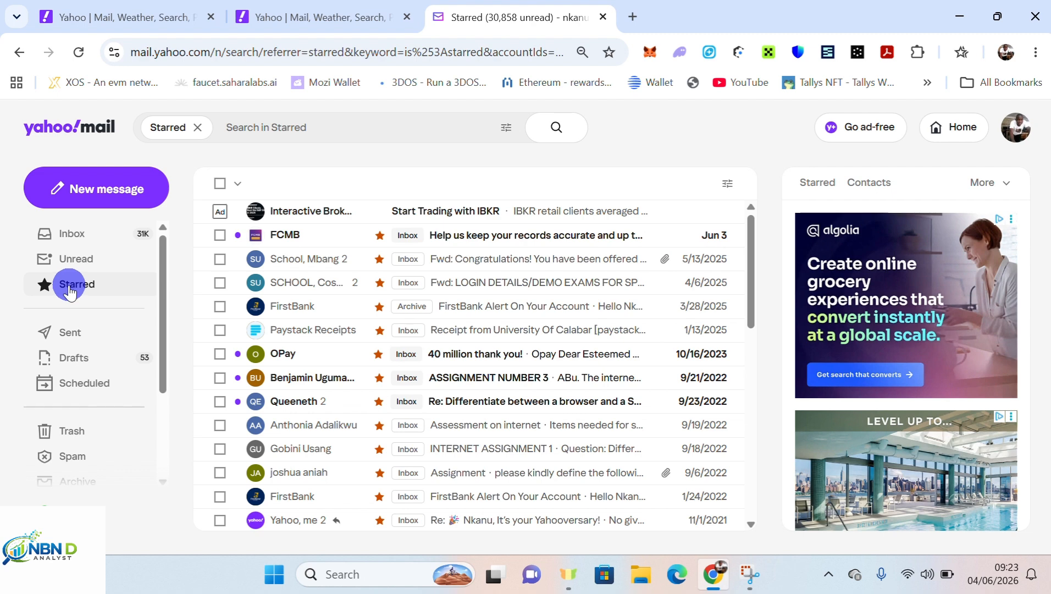
click(89, 235)
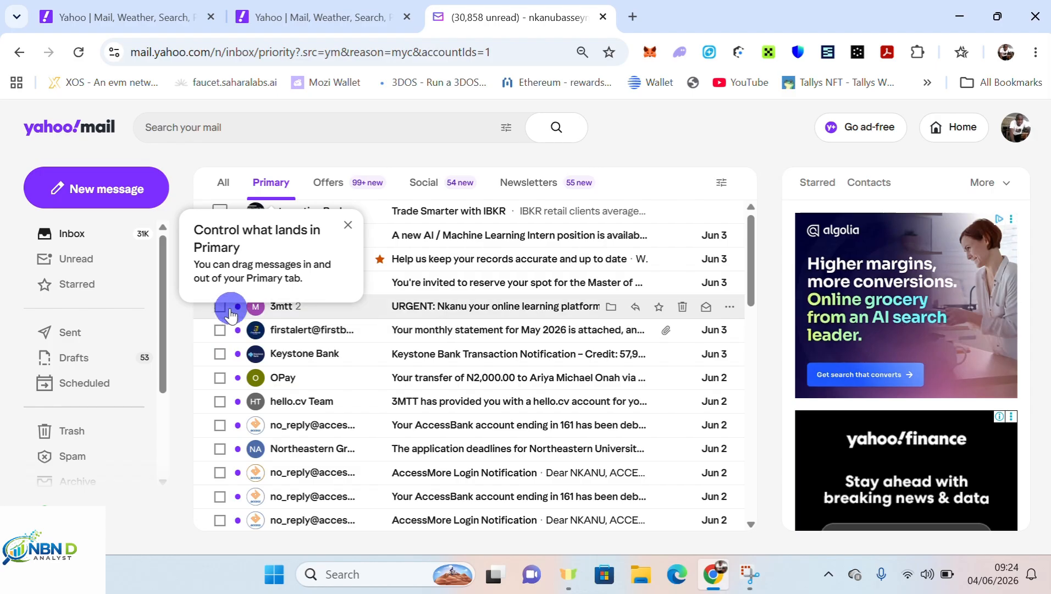
Star the 3mtt URGENT email and check the Starred, Sent and Drafts folders.
click(659, 311)
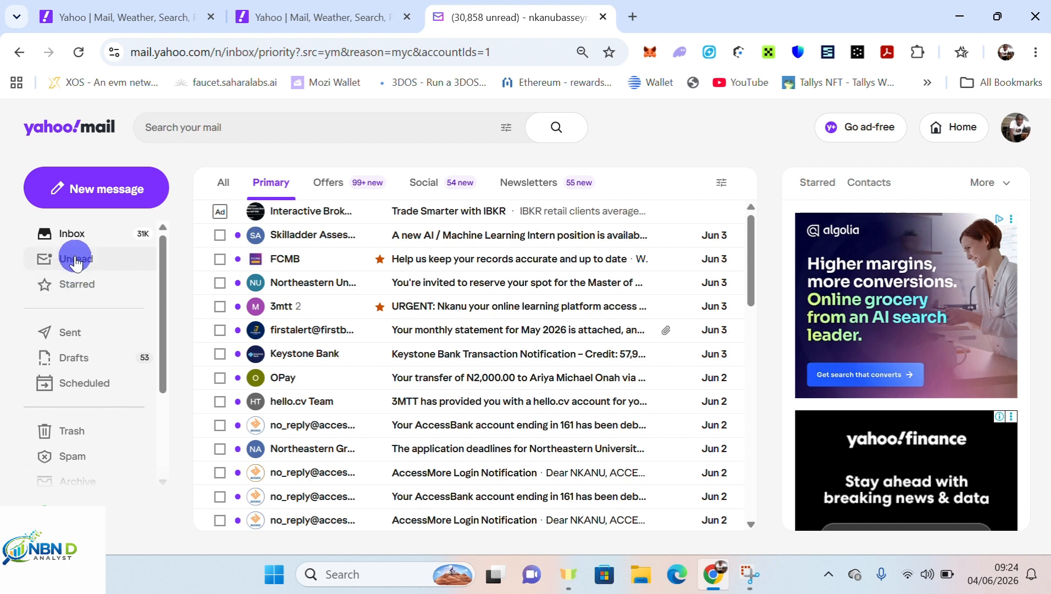
click(79, 285)
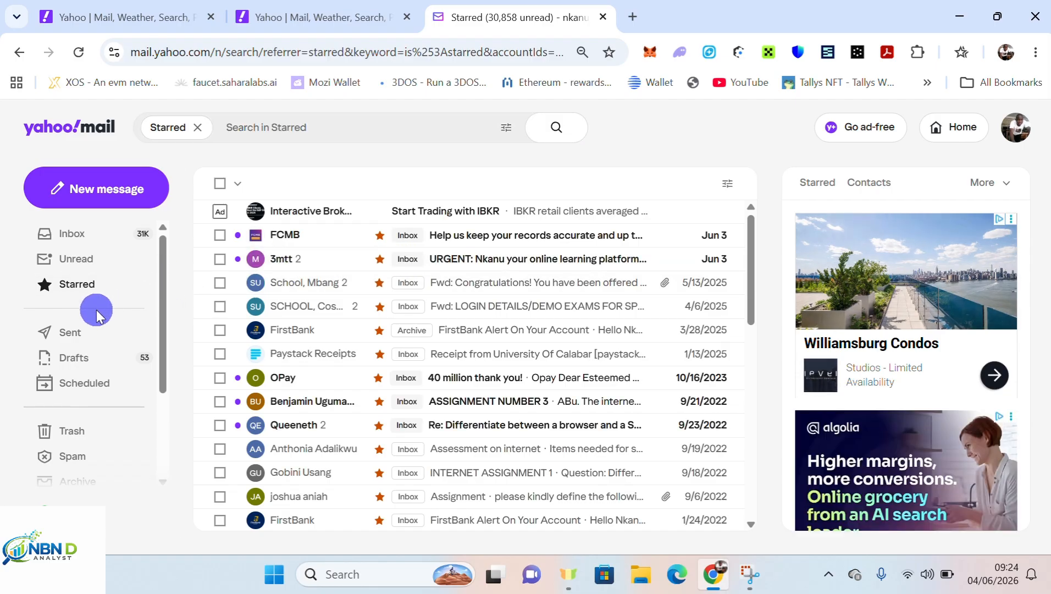
click(75, 333)
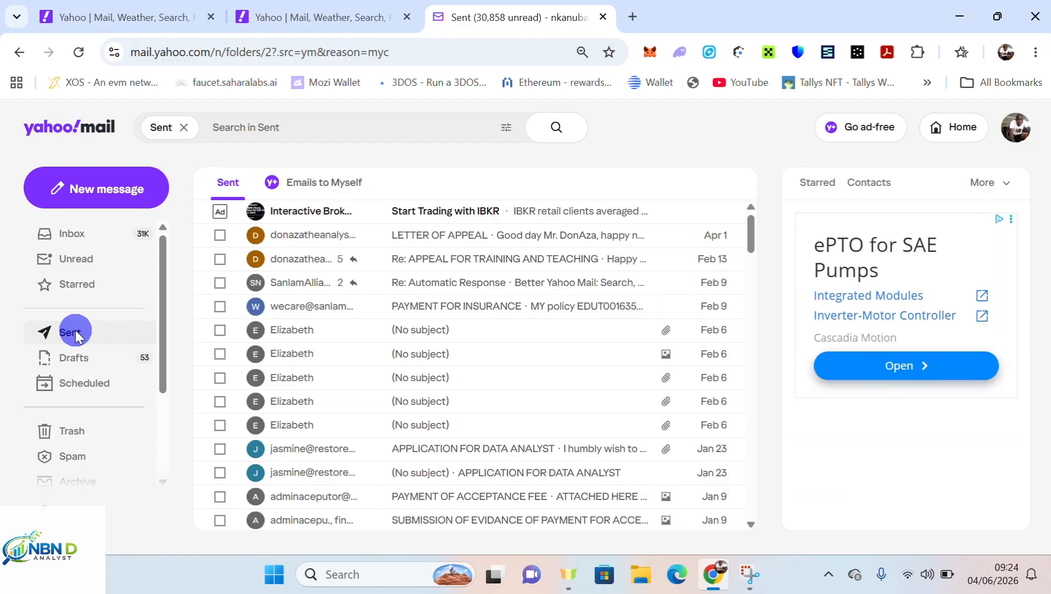
click(80, 366)
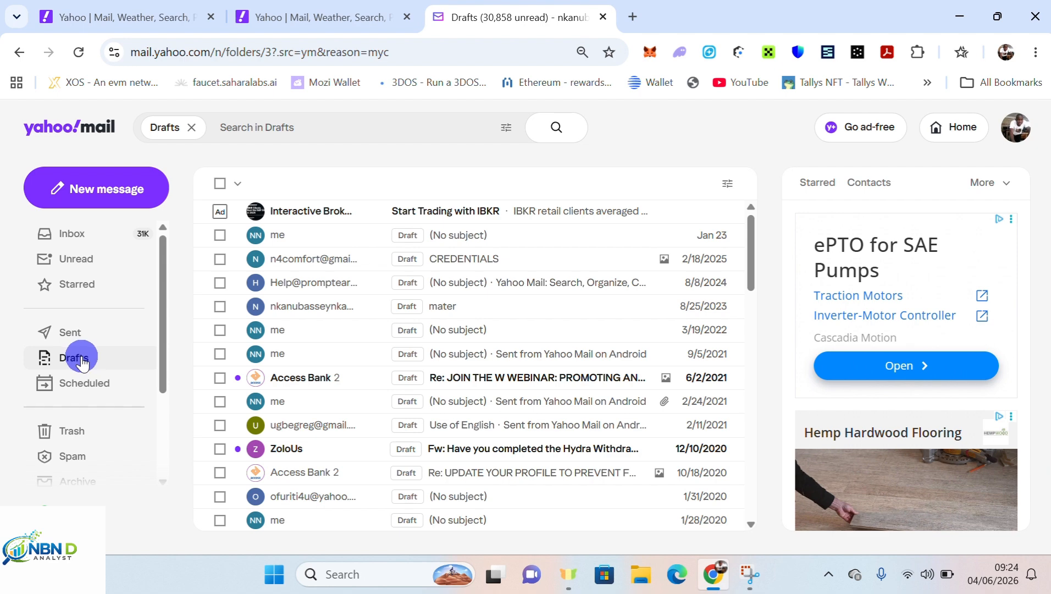
Look through the Scheduled and Spam folders, then start a blank new message.
click(95, 391)
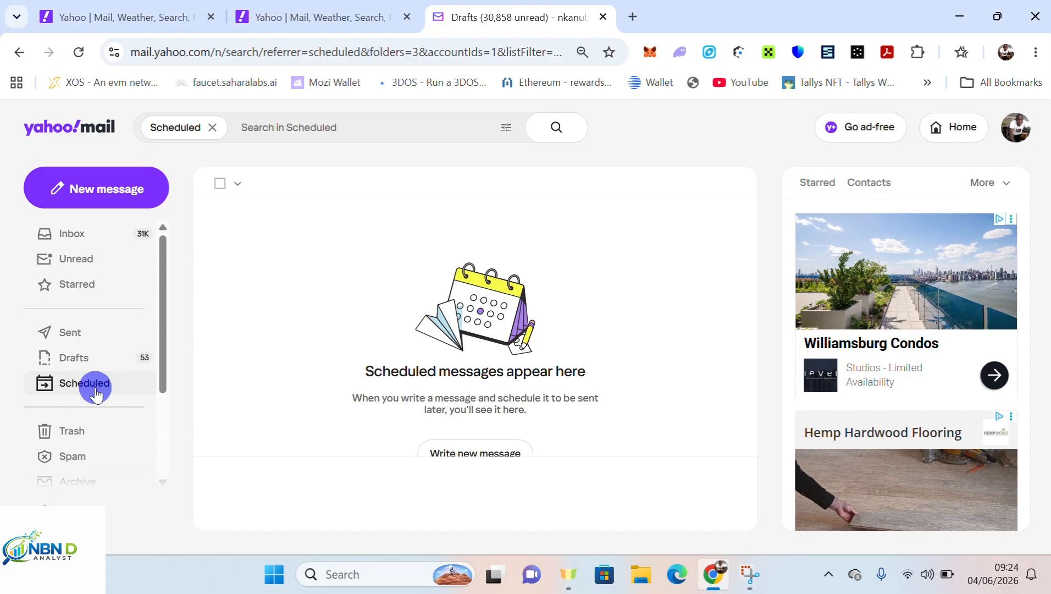
drag(162, 344, 160, 376)
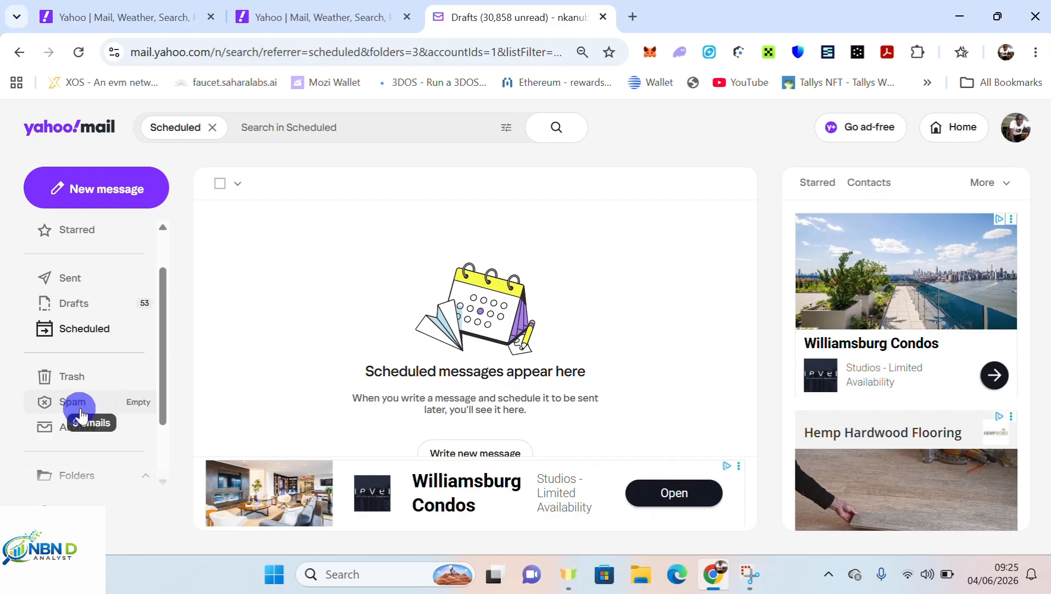
click(80, 414)
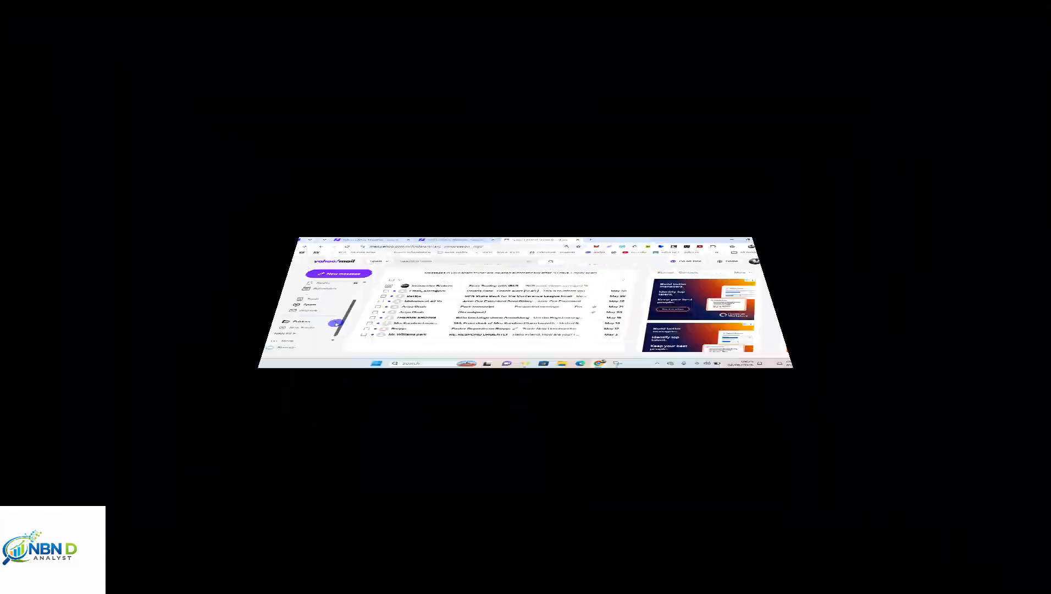
drag(163, 400, 149, 281)
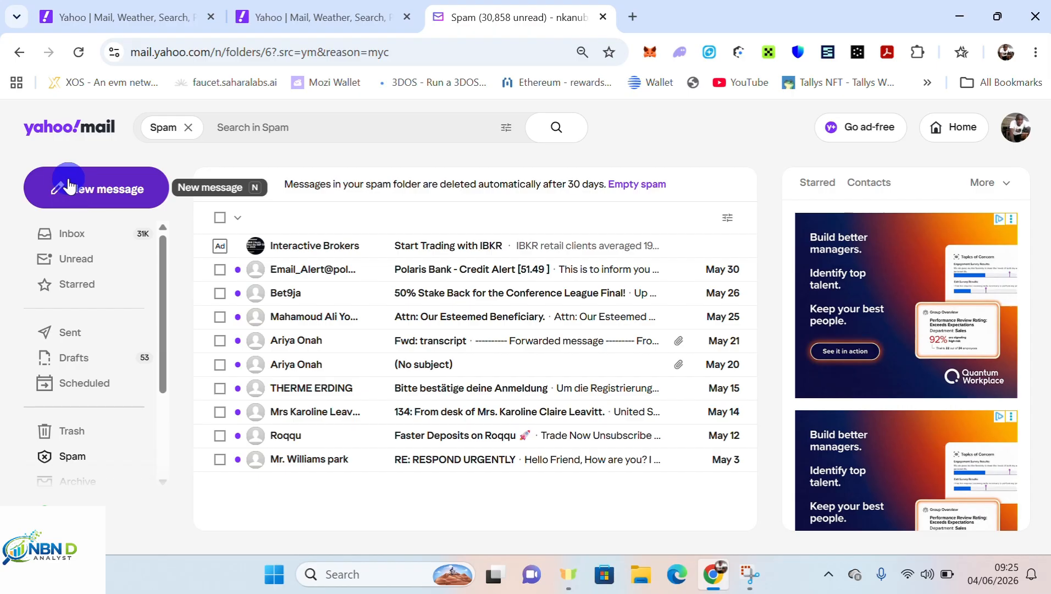
click(86, 199)
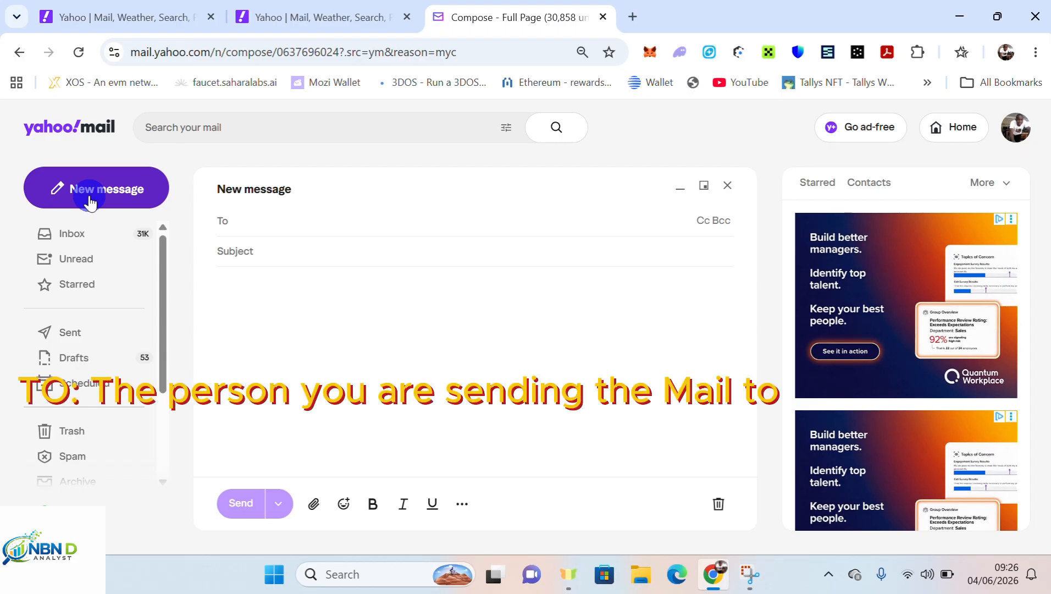
Address the draft to the suggested contact and type the scholarship application subject line.
text(ar)
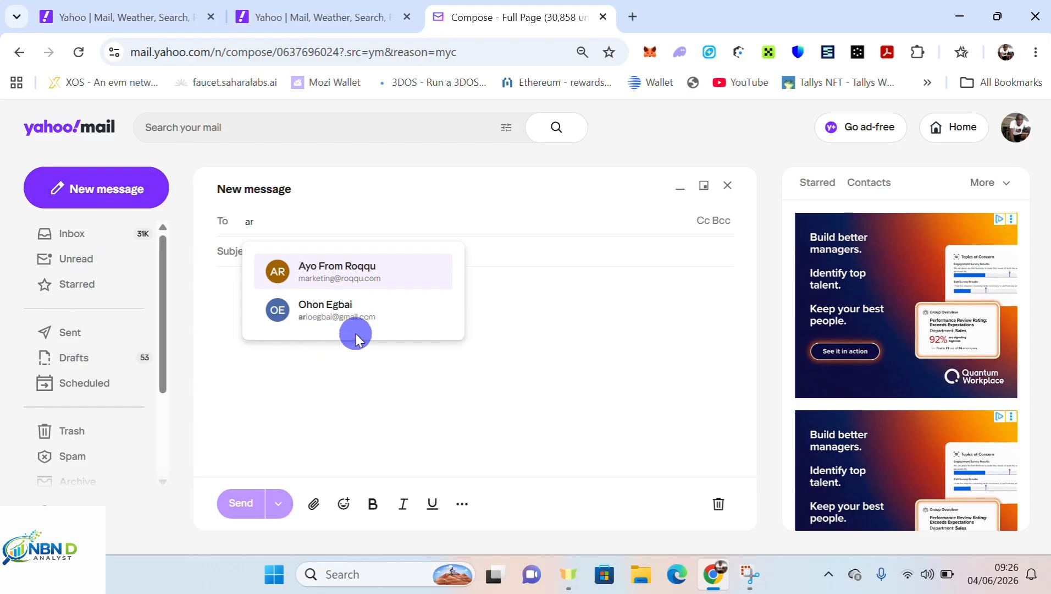
key(BackSpace)
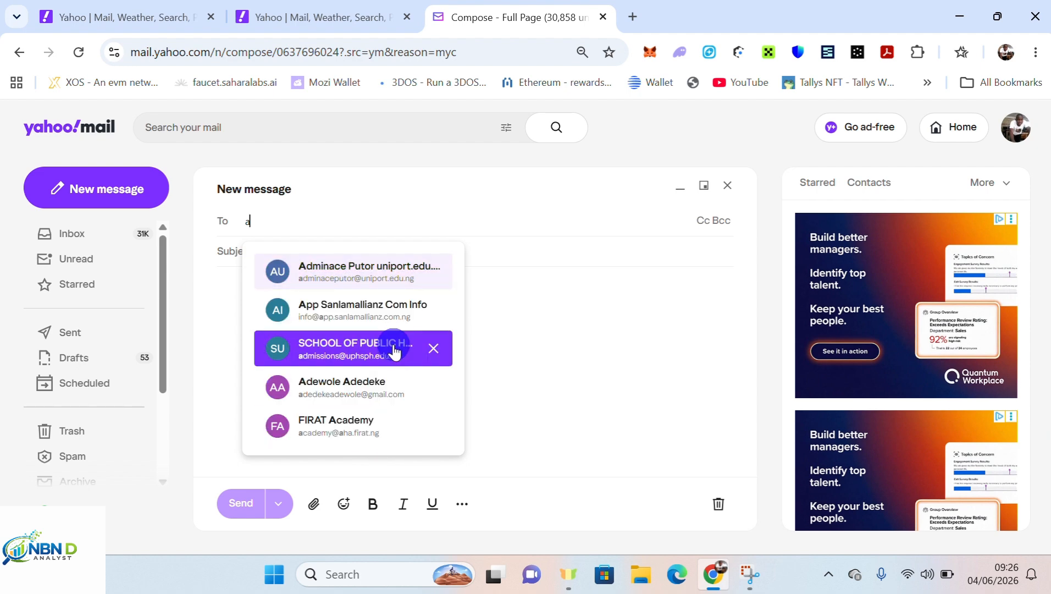
text(ri)
key(BackSpace)
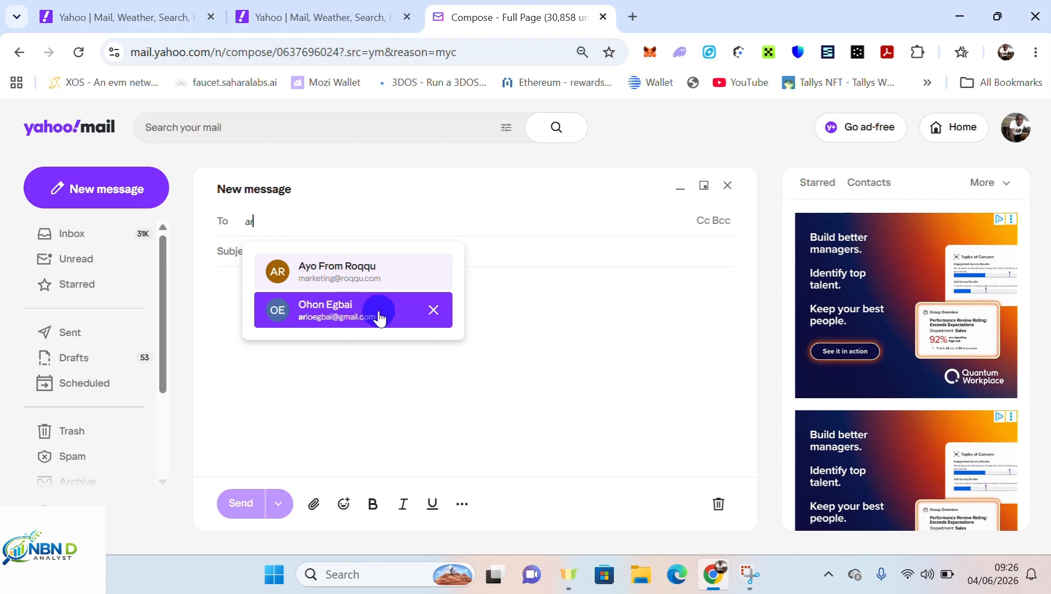
click(327, 325)
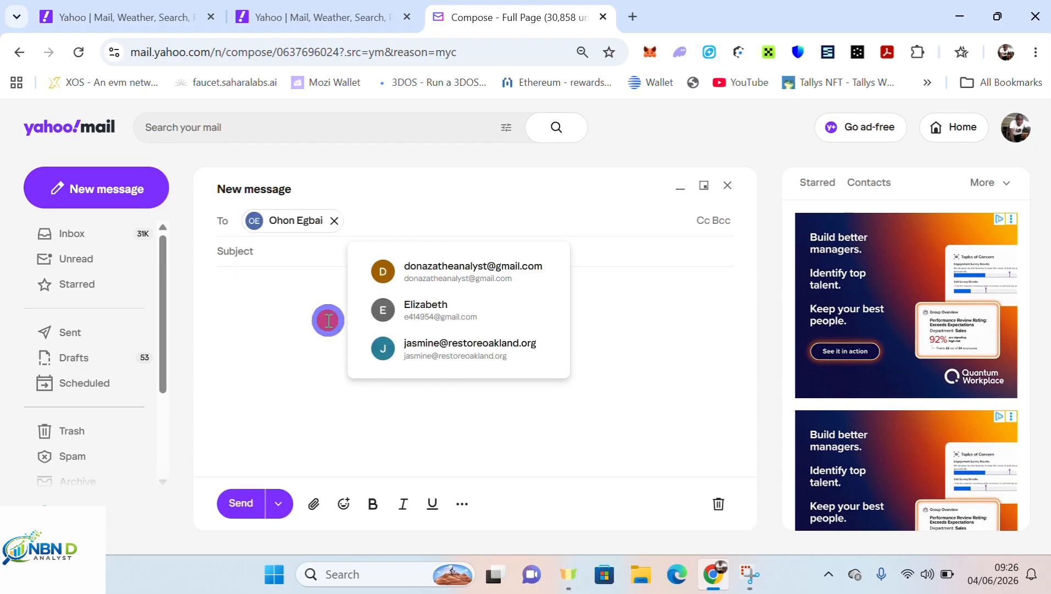
click(296, 251)
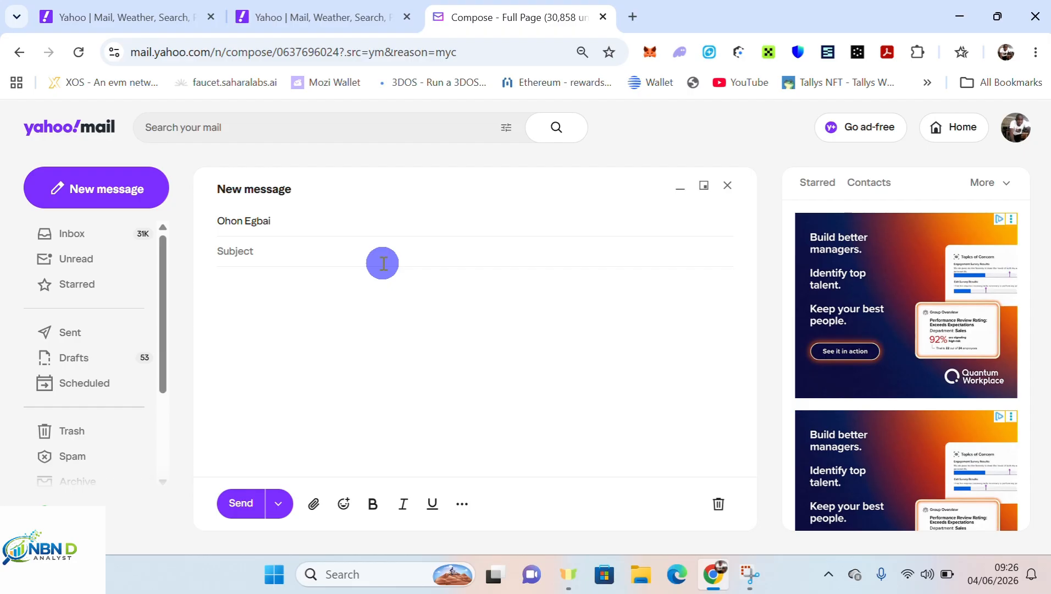
text(APPE)
text(ICATI)
text(ON FOR)
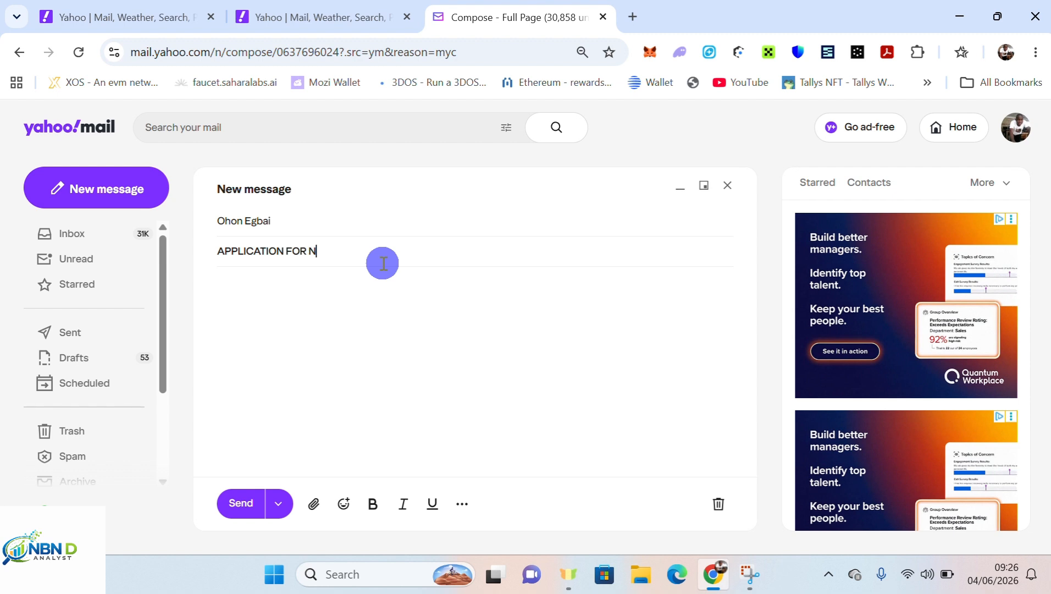
text( SCHOLARSHIP)
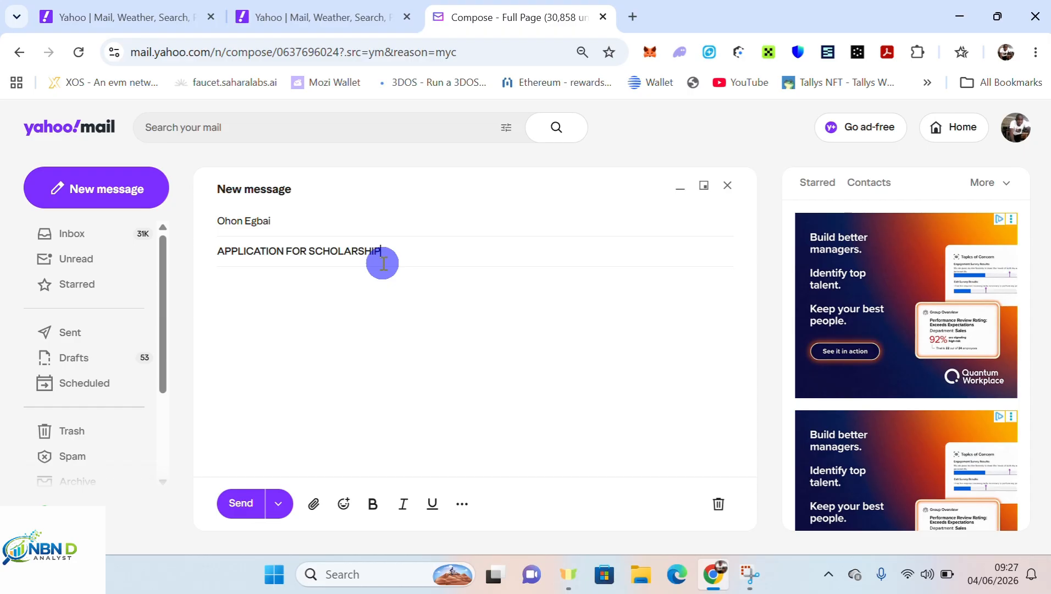
Type the body 'Good day sir, attached here is my resume for my scholarship i applied last week.'.
click(323, 298)
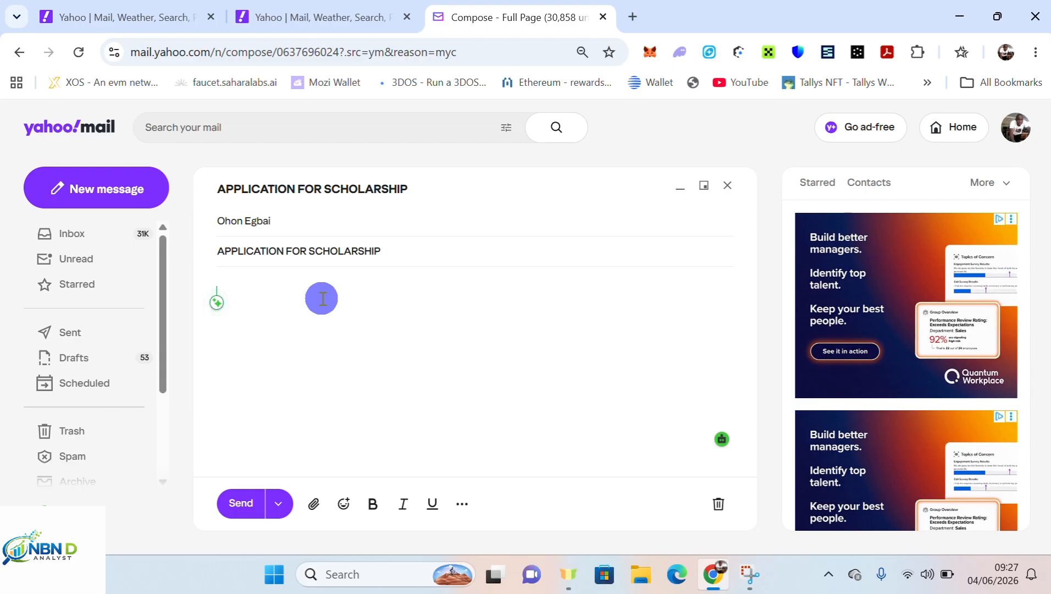
text(Good da)
text(ir)
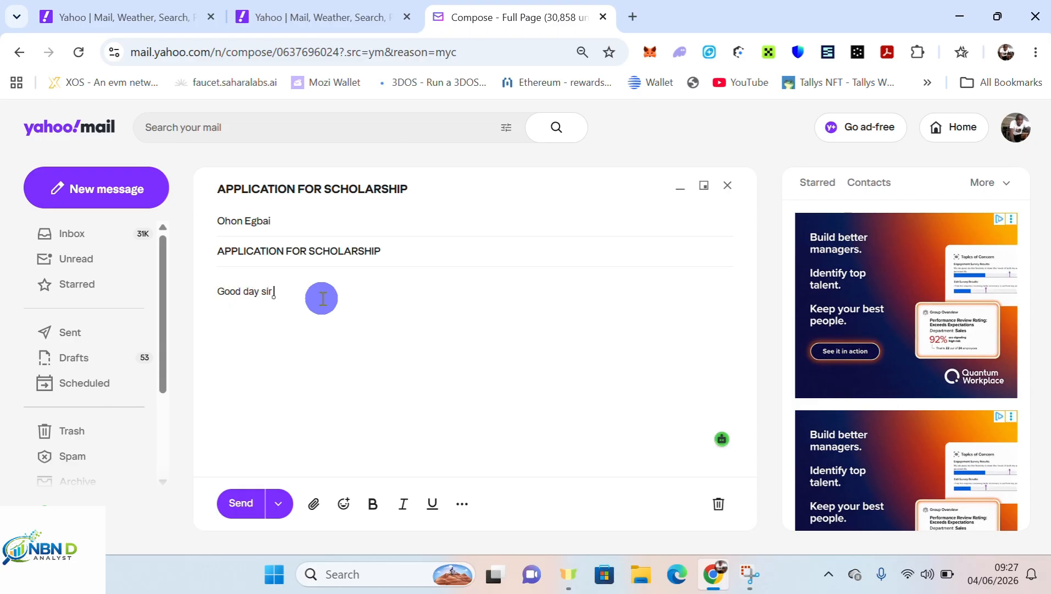
text(, this is)
key(BackSpace)
key(BackSpace)
key(BackSpace)
key(BackSpace)
key(BackSpace)
key(BackSpace)
key(BackSpace)
text(attached)
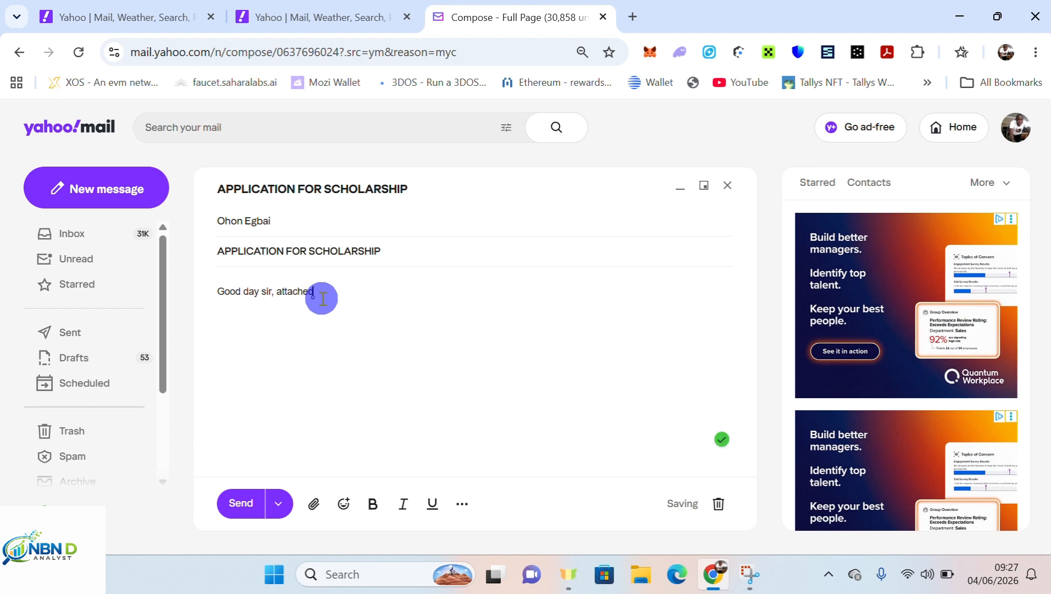
text( here is my s)
key(BackSpace)
text(re)
key(BackSpace)
text(esume)
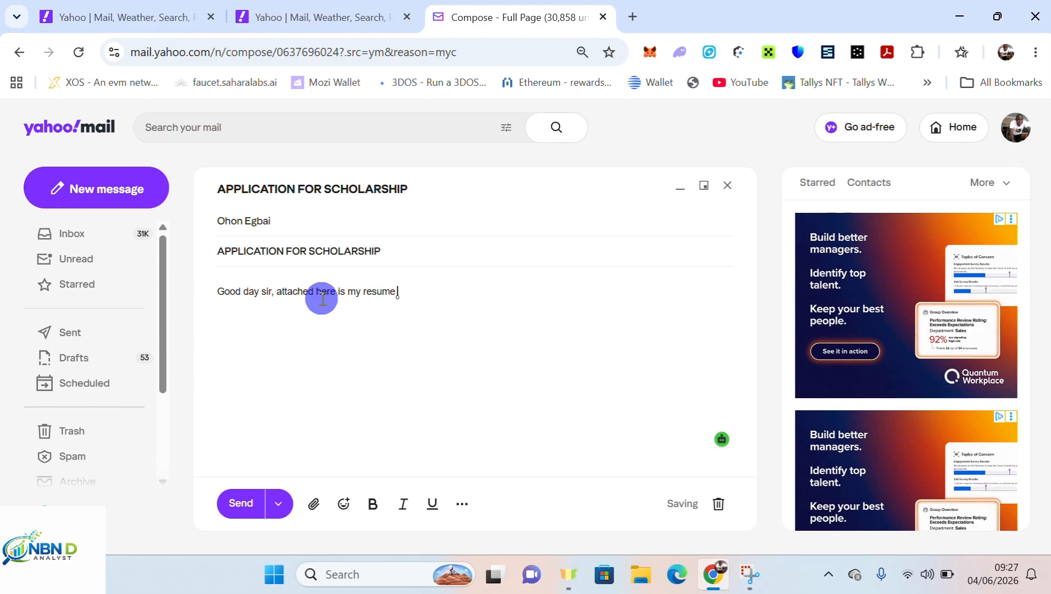
text( for my schola)
text(rship)
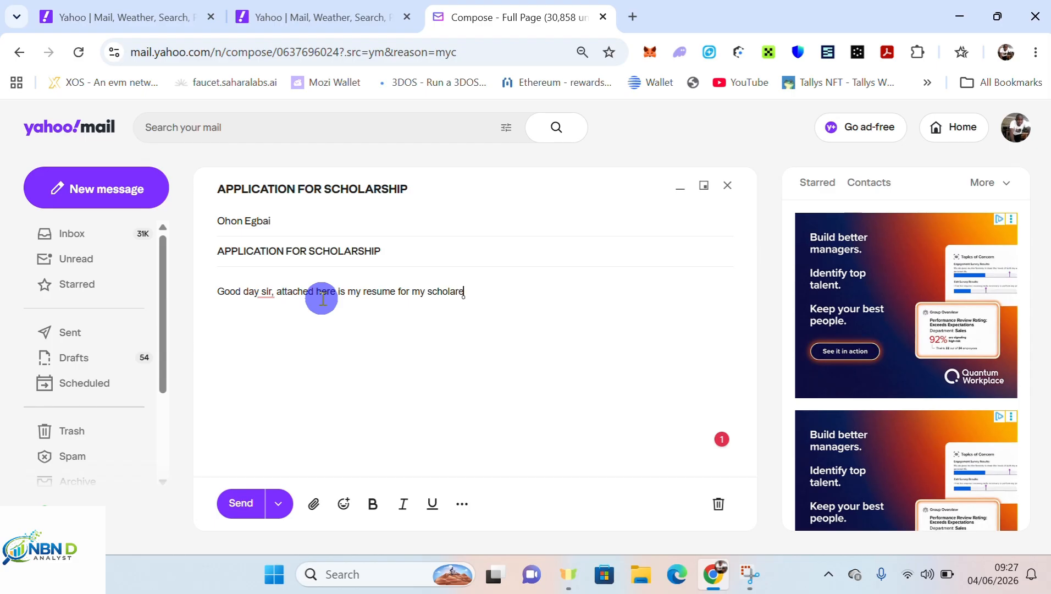
key(BackSpace)
key(BackSpace)
key(BackSpace)
key(BackSpace)
text(ship i applied last week.)
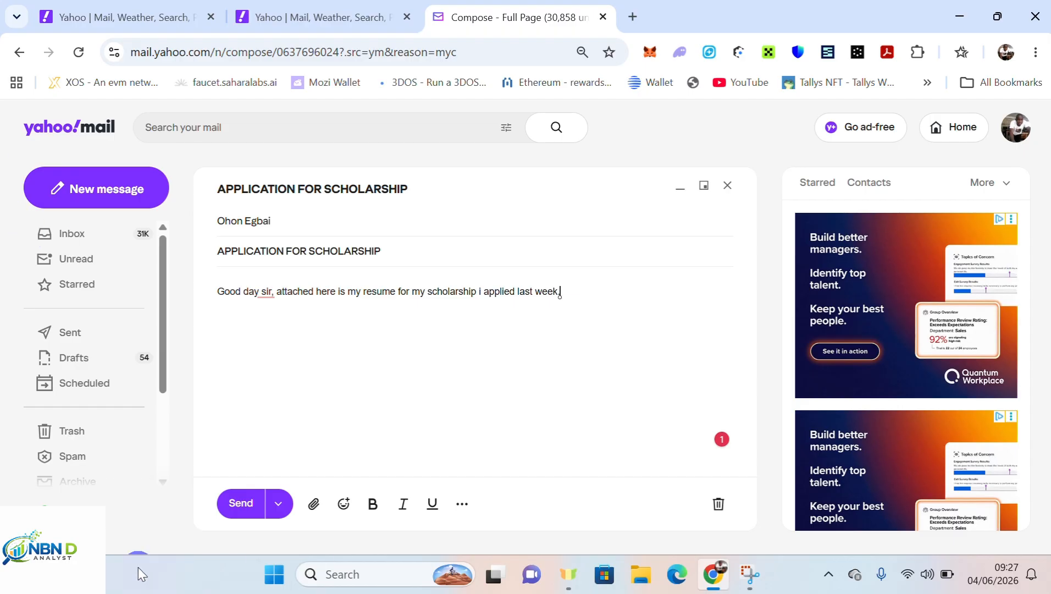
Accept the corrections capitalising 'Attached' and adding the comma after 'Good day'.
click(284, 295)
right_click(284, 294)
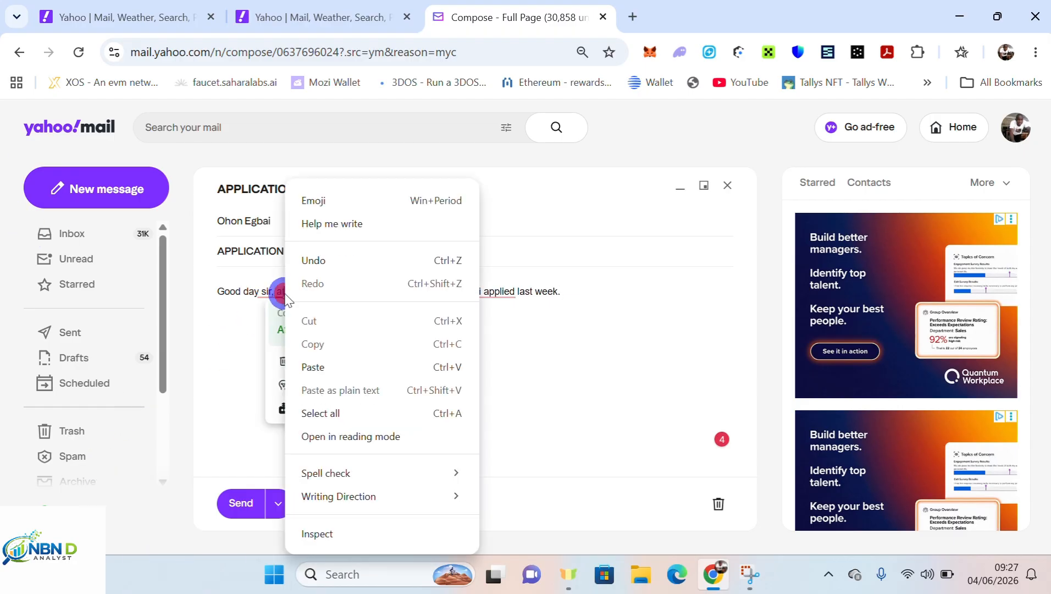
click(254, 322)
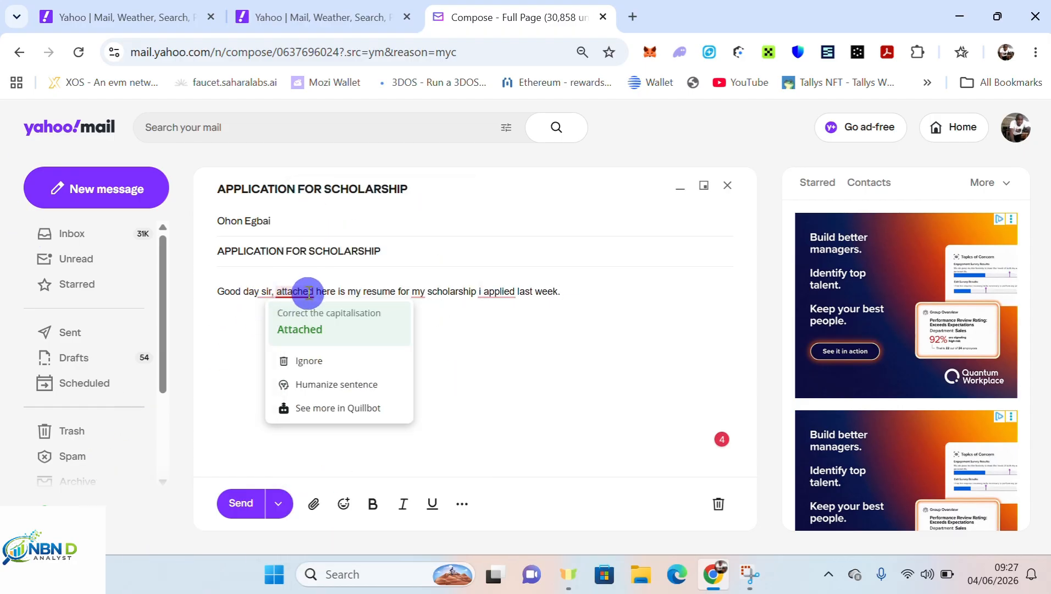
click(330, 341)
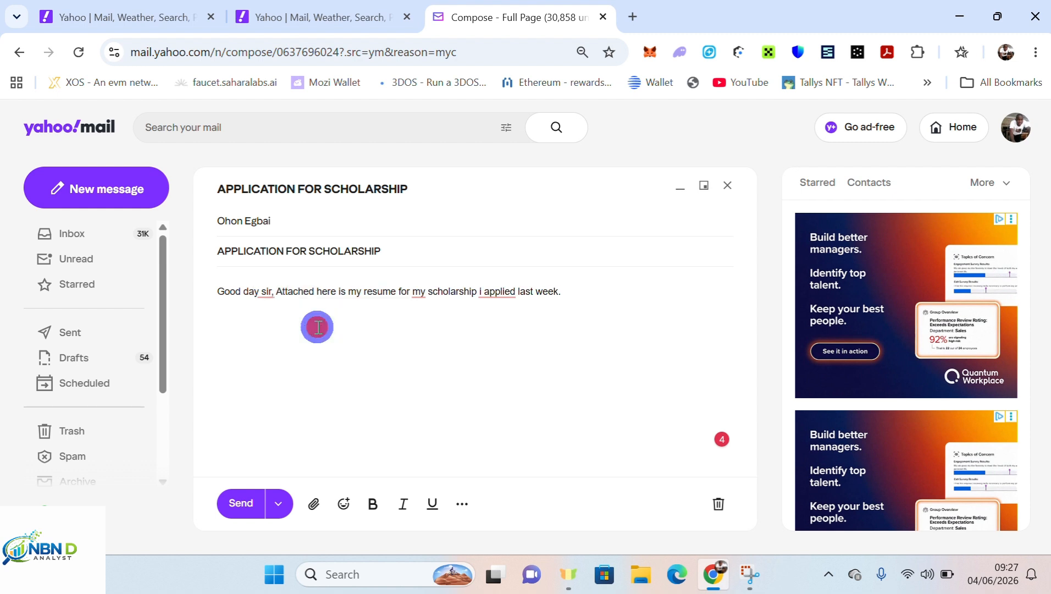
click(269, 286)
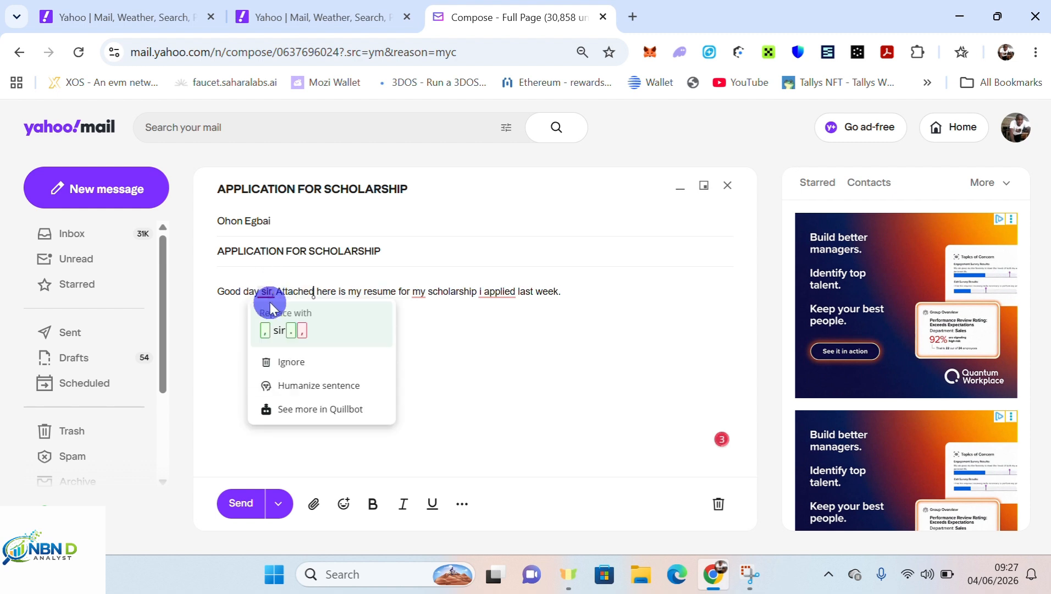
click(279, 326)
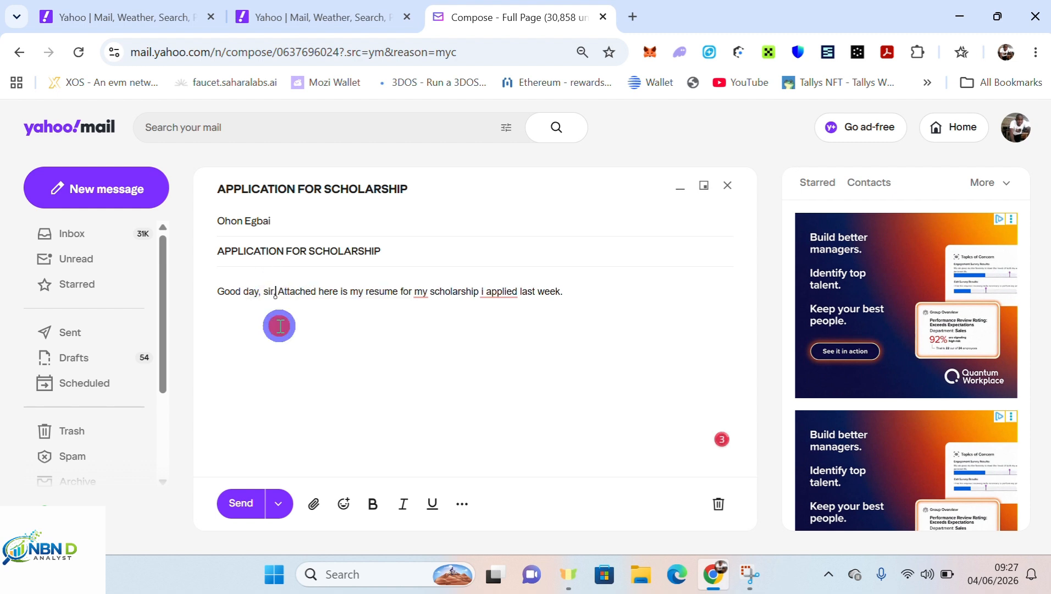
Accept the 'I applied for' correction and replace 'my' with 'the' before scholarship.
right_click(500, 292)
click(495, 328)
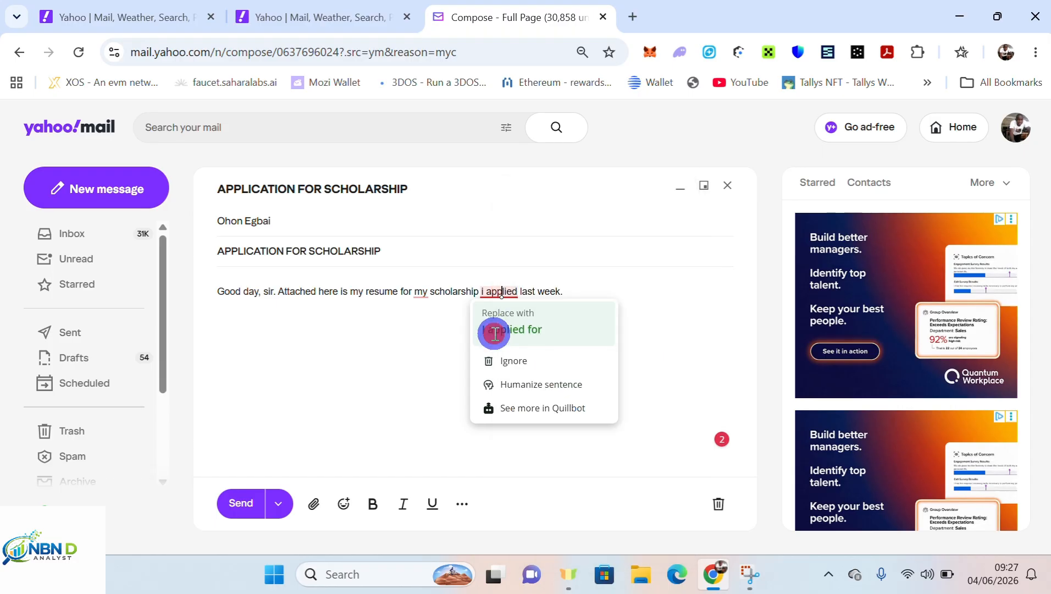
click(422, 293)
right_click(421, 292)
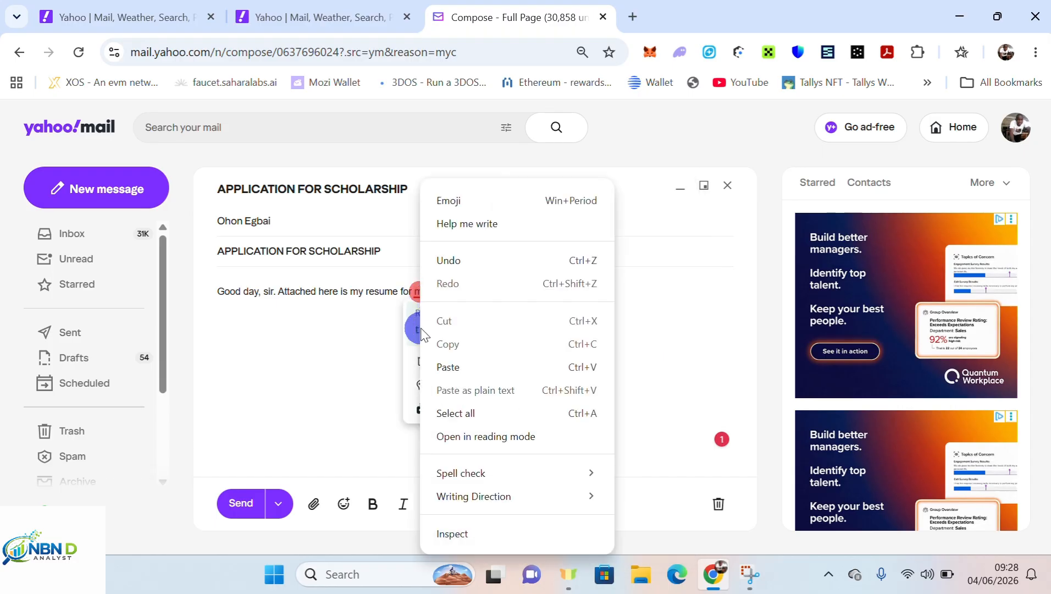
click(375, 334)
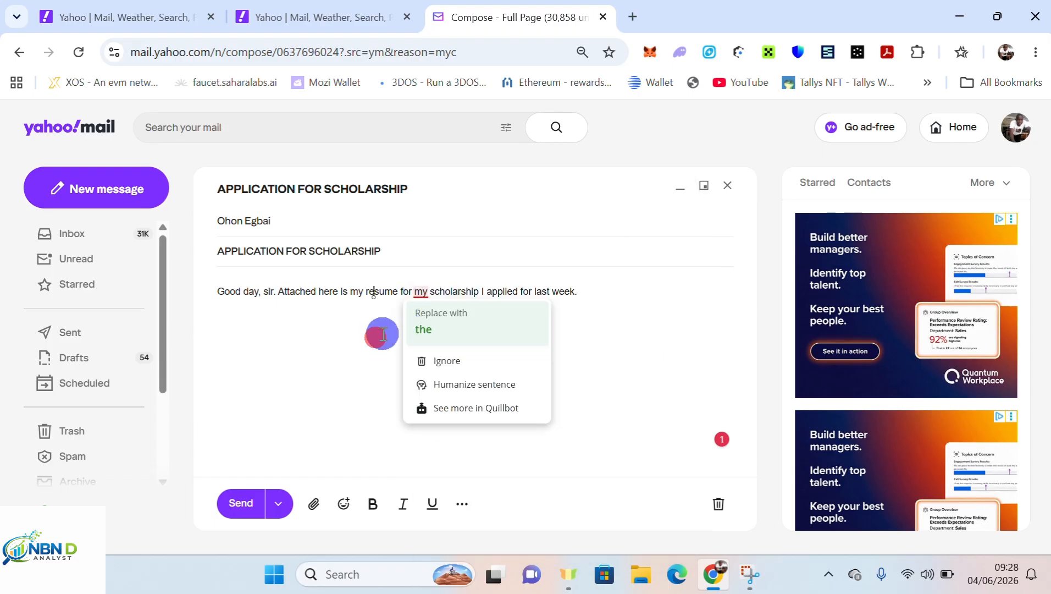
click(436, 336)
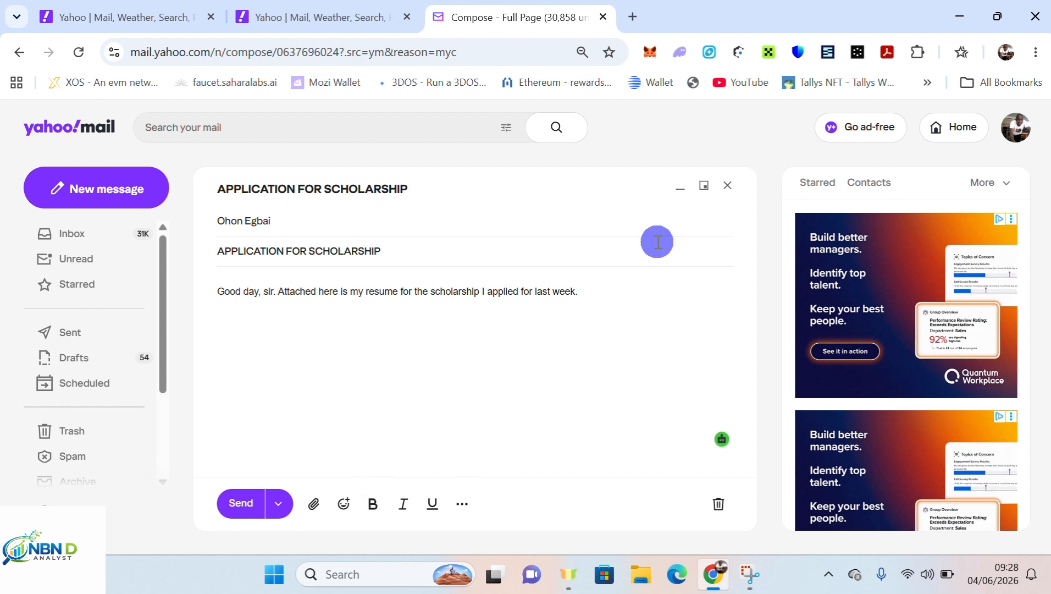
Make the whole subject line bold.
double_click(403, 252)
drag(403, 253, 235, 251)
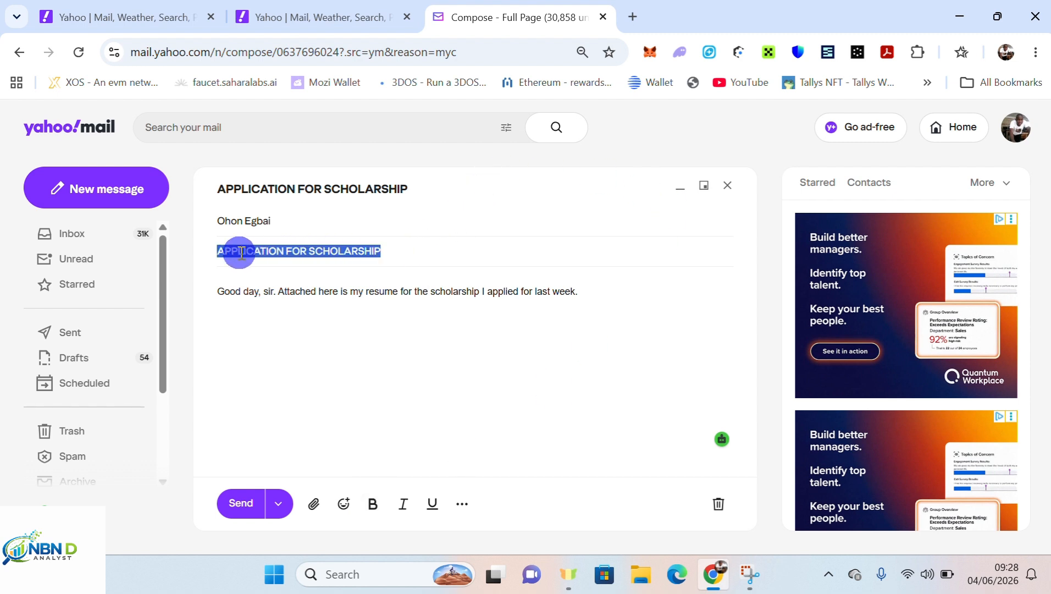
click(369, 510)
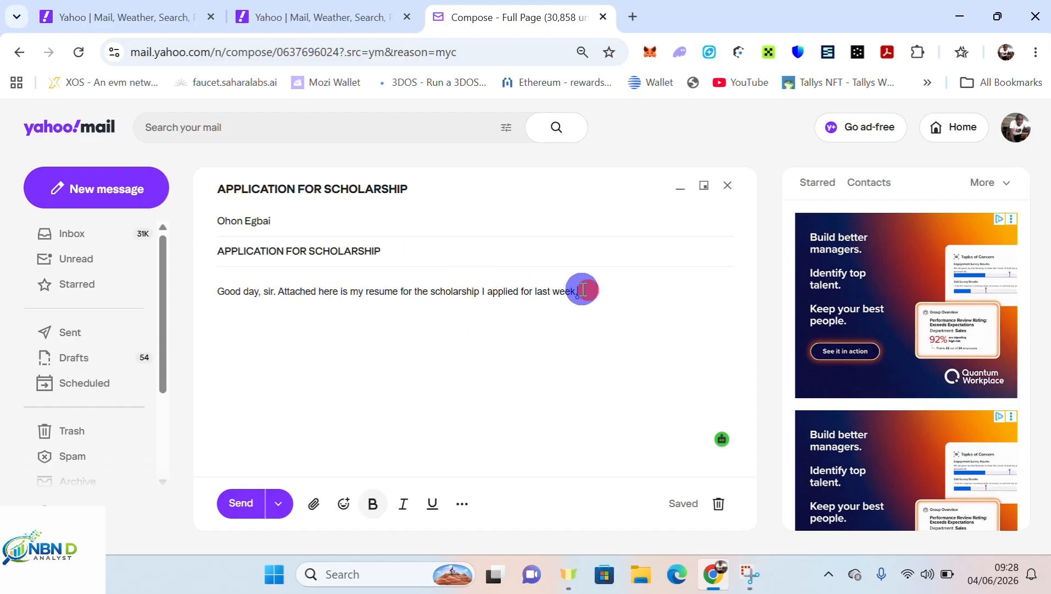
Apply bold, italic and underline to the body sentence, then remove all three again.
drag(583, 289, 198, 314)
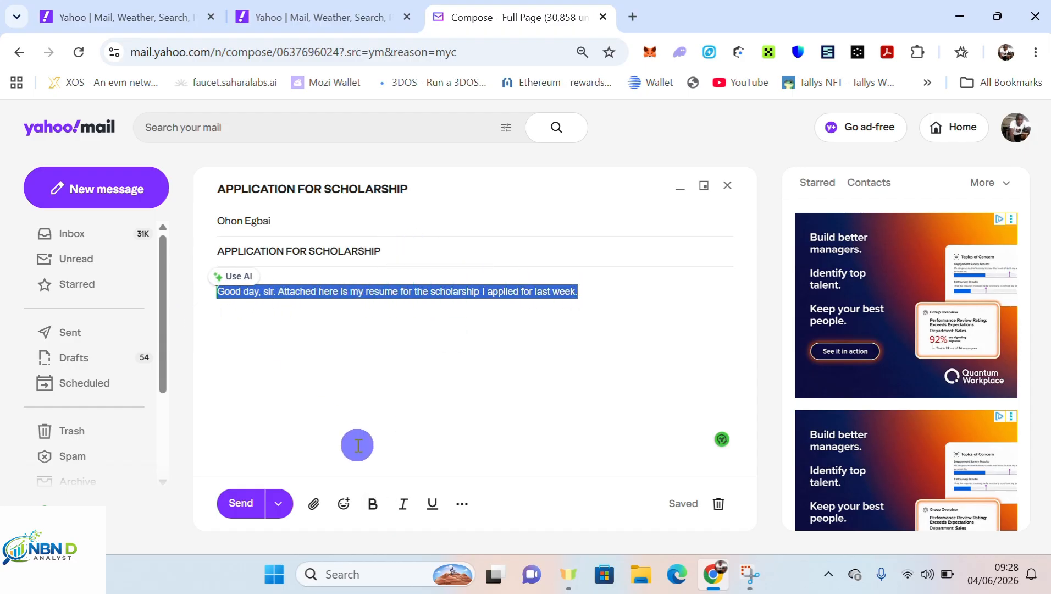
click(373, 503)
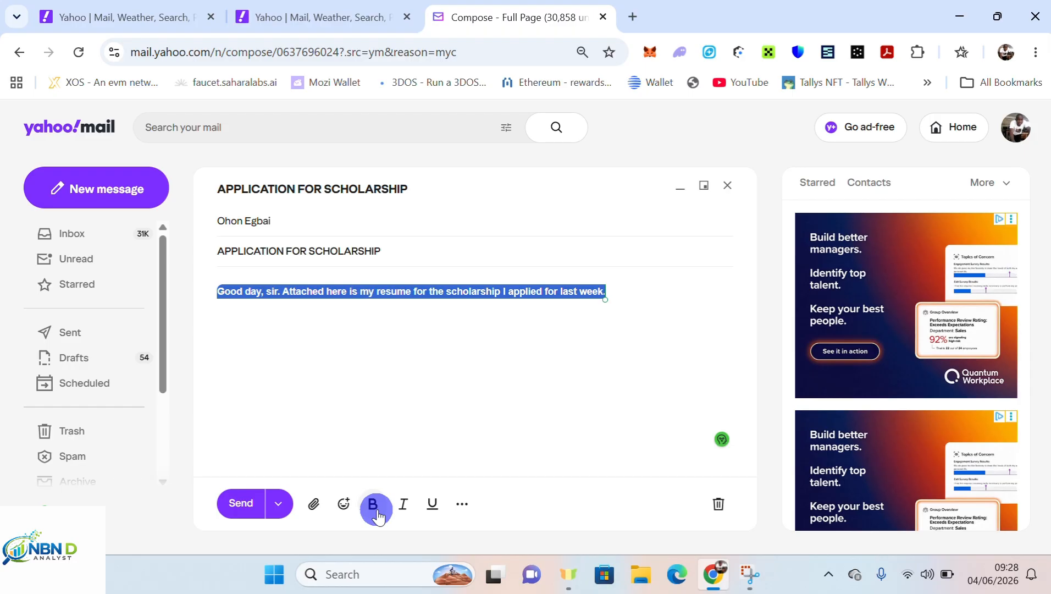
click(403, 503)
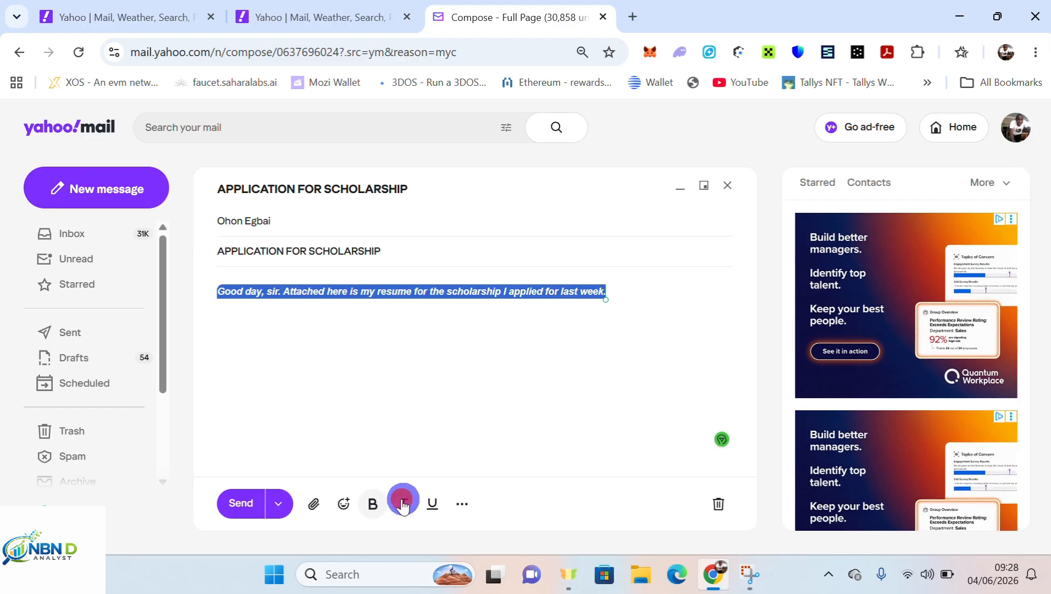
click(431, 504)
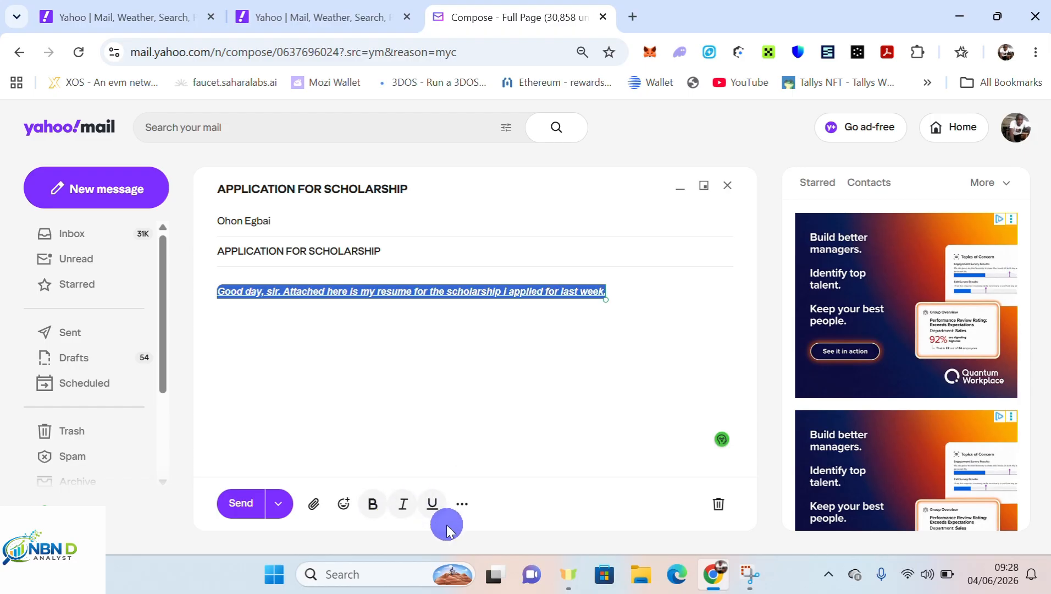
click(431, 511)
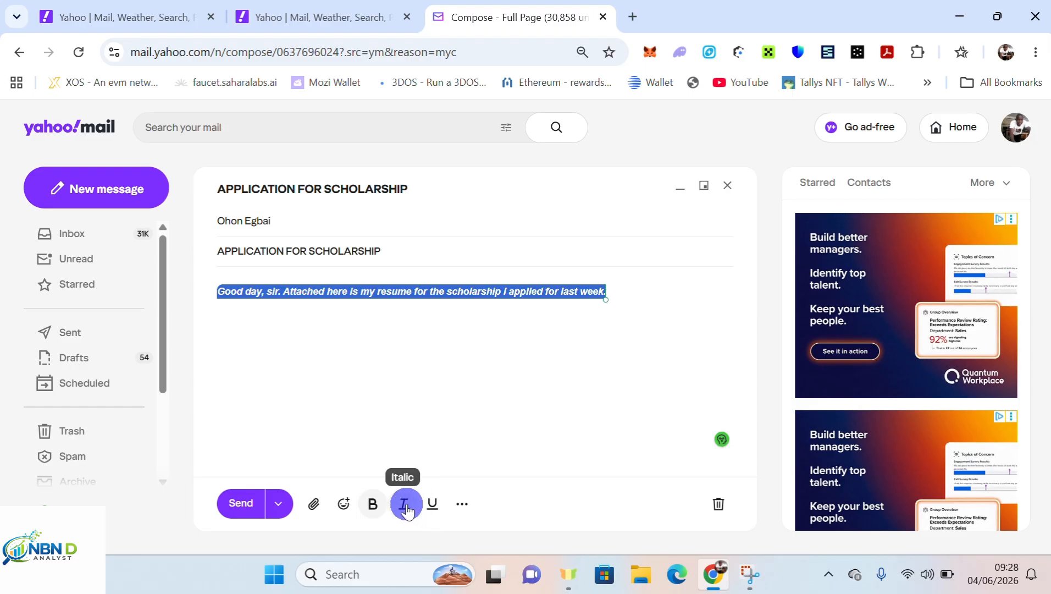
click(403, 506)
click(373, 509)
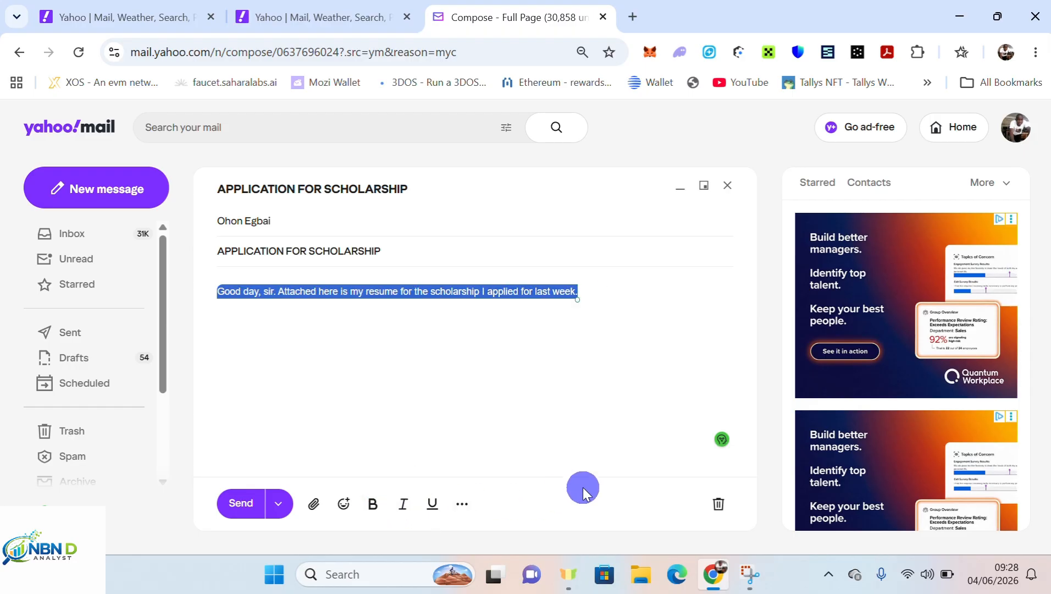
Attach the 169.7 KB resume PDF from Documents, found by searching 'resu'.
click(316, 504)
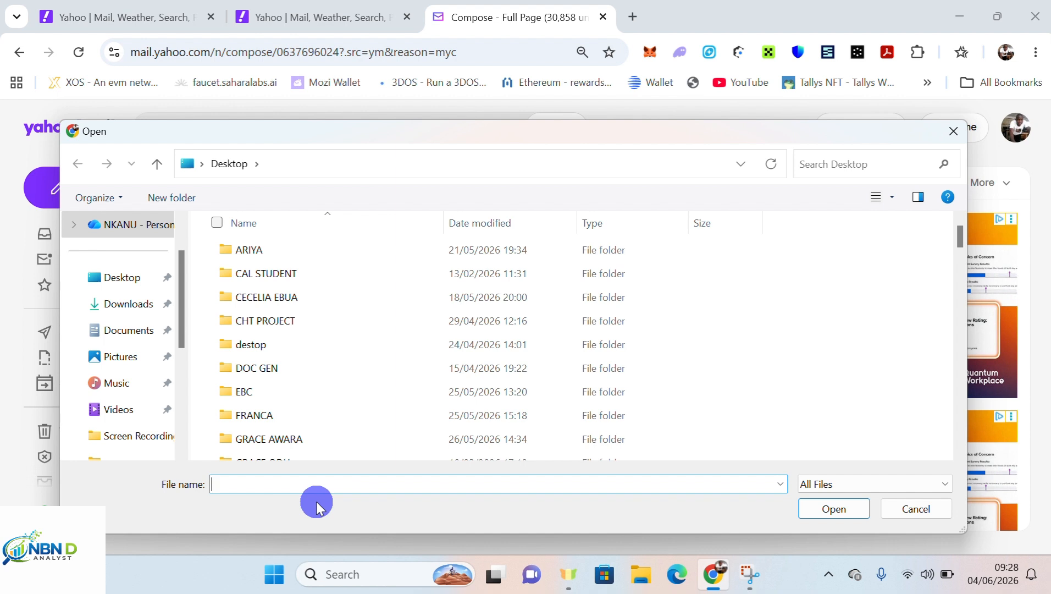
click(139, 331)
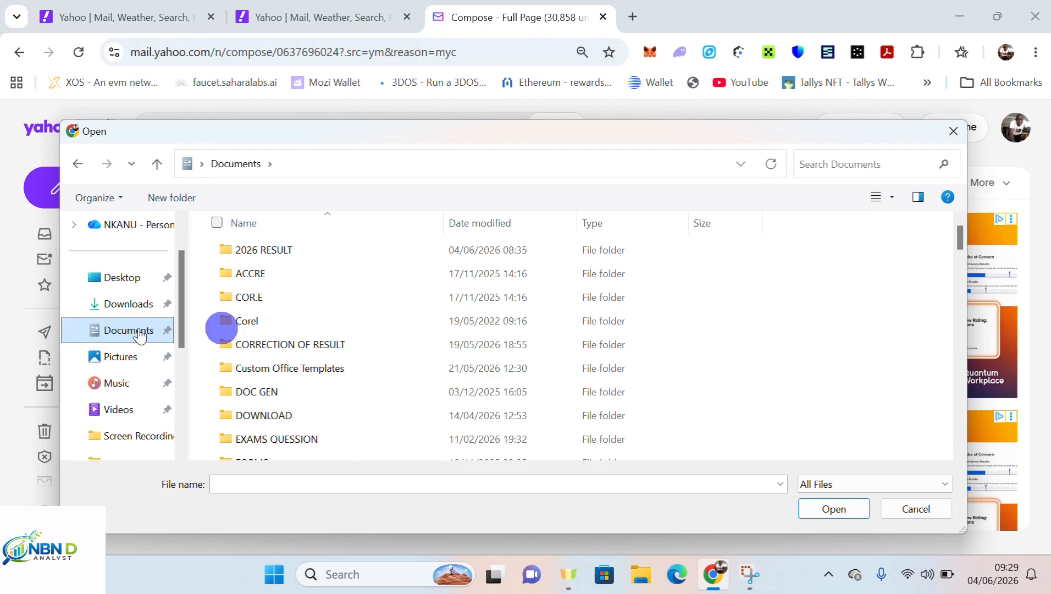
click(836, 159)
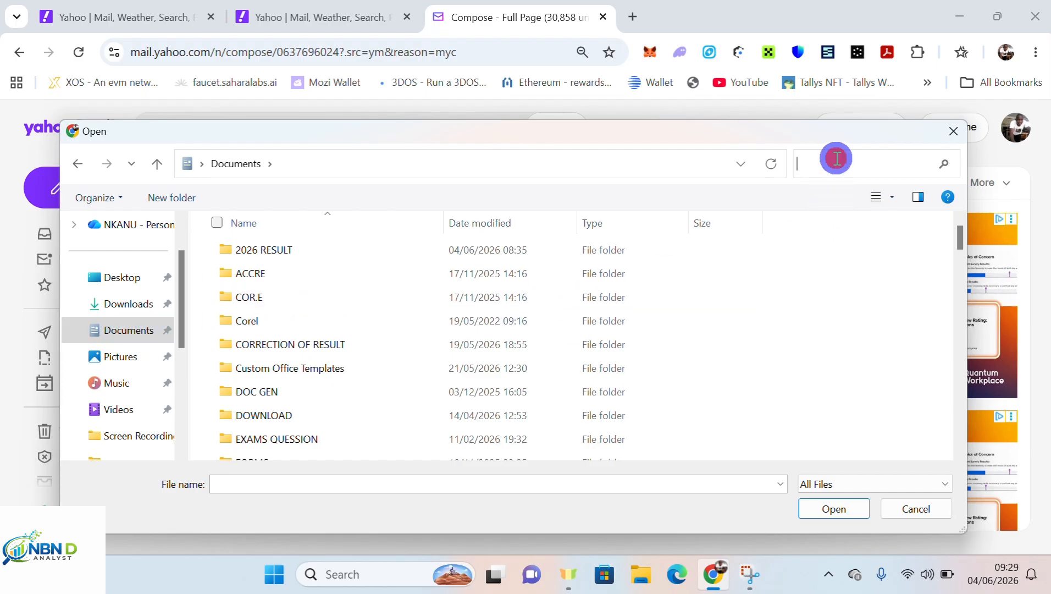
text(resum)
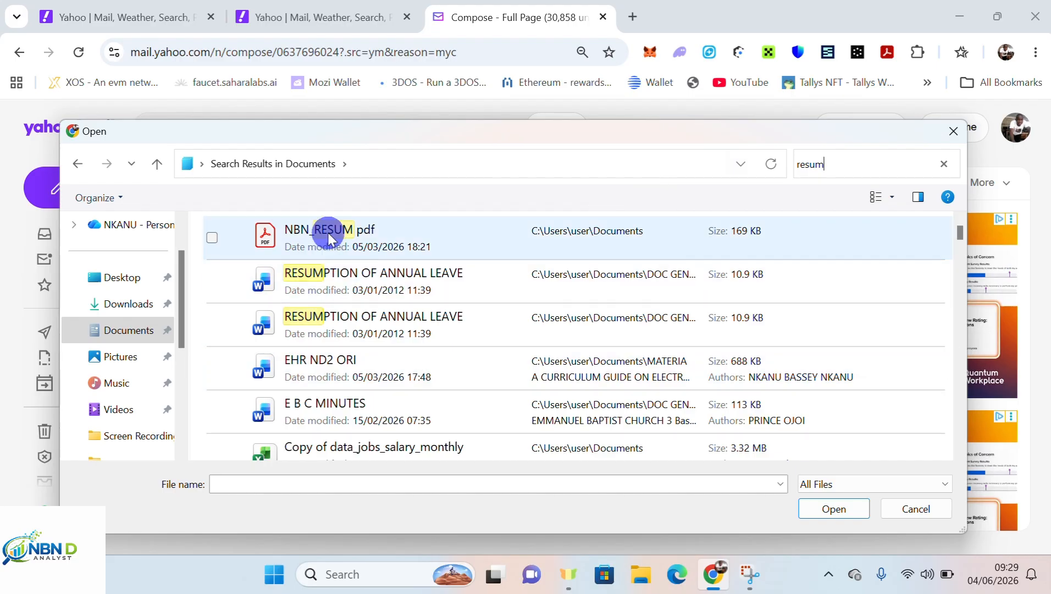
double_click(346, 234)
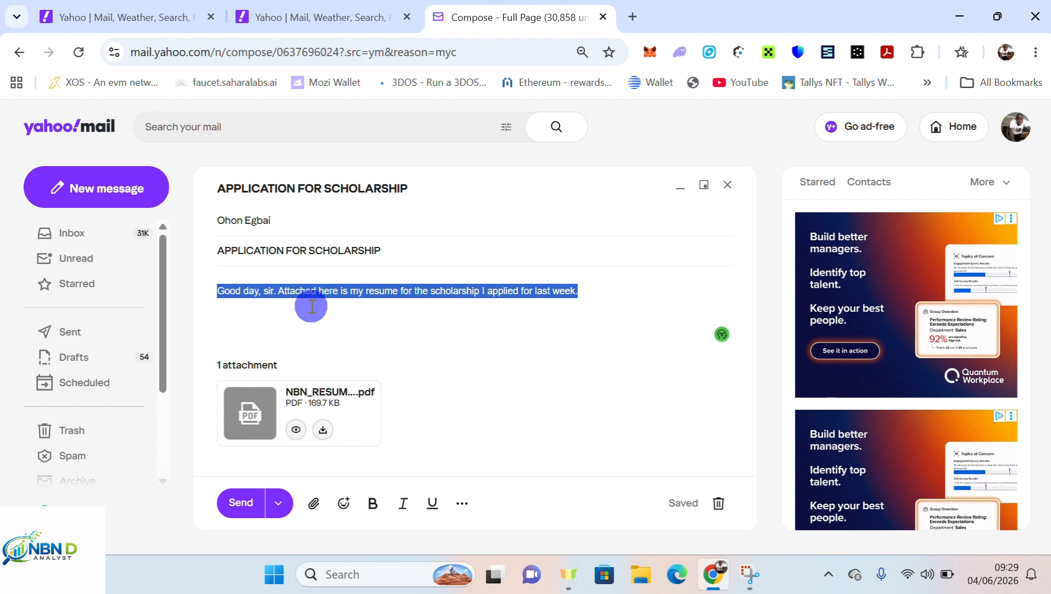
Check the To recipient, then send the scholarship email with the resume attached.
click(307, 222)
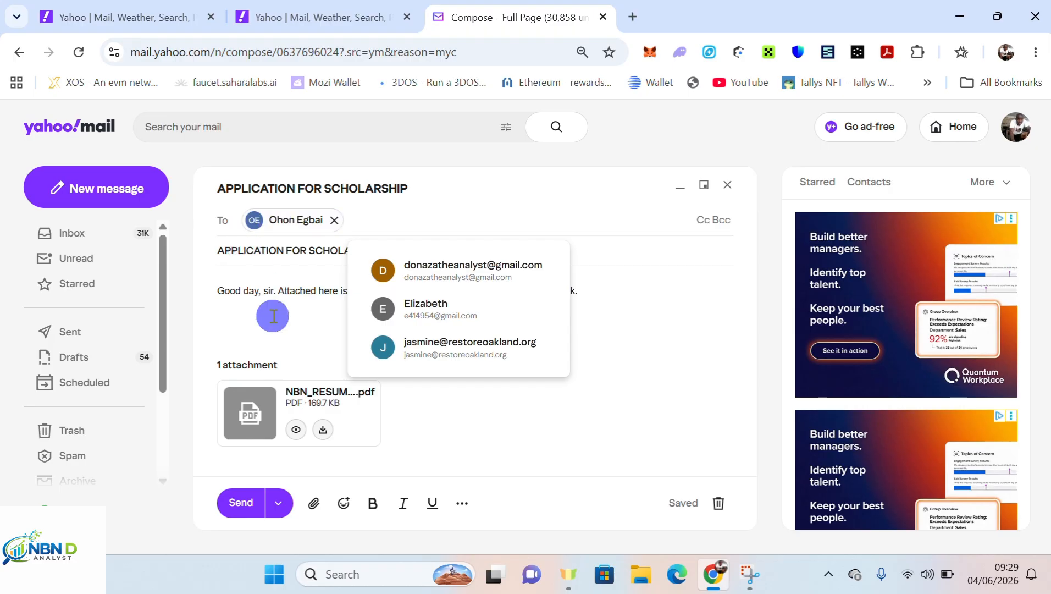
click(259, 303)
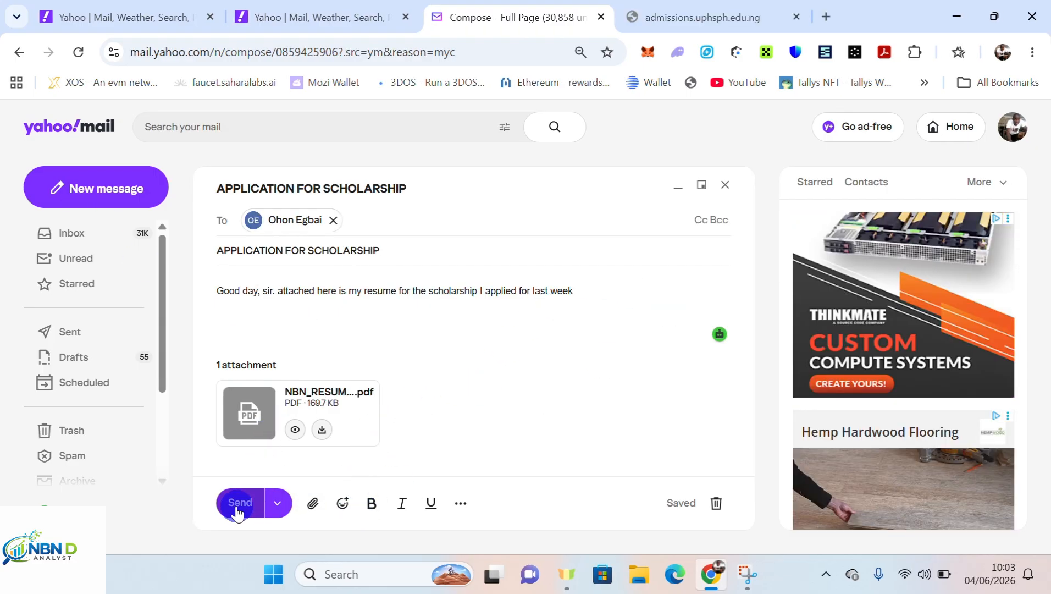
click(241, 506)
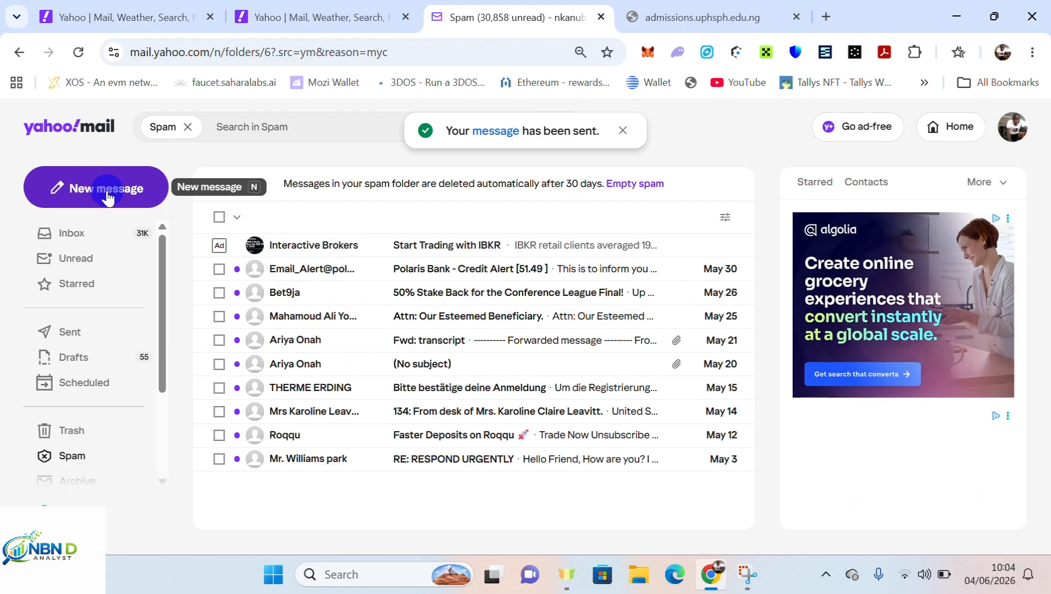
Start a new message addressed to the Gmail recipient's address, with a saved contact in Cc.
click(108, 197)
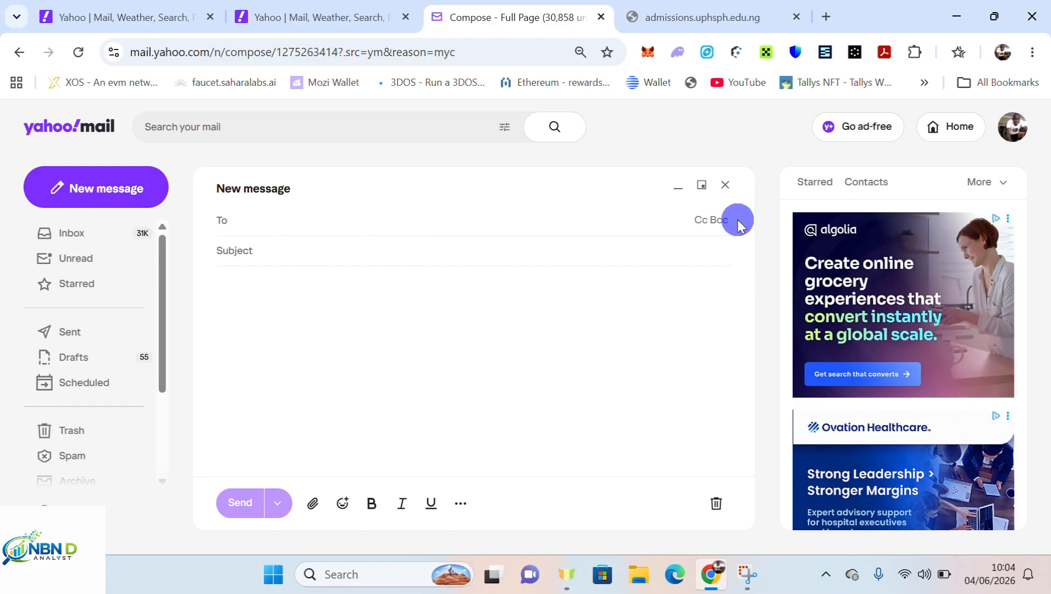
click(705, 221)
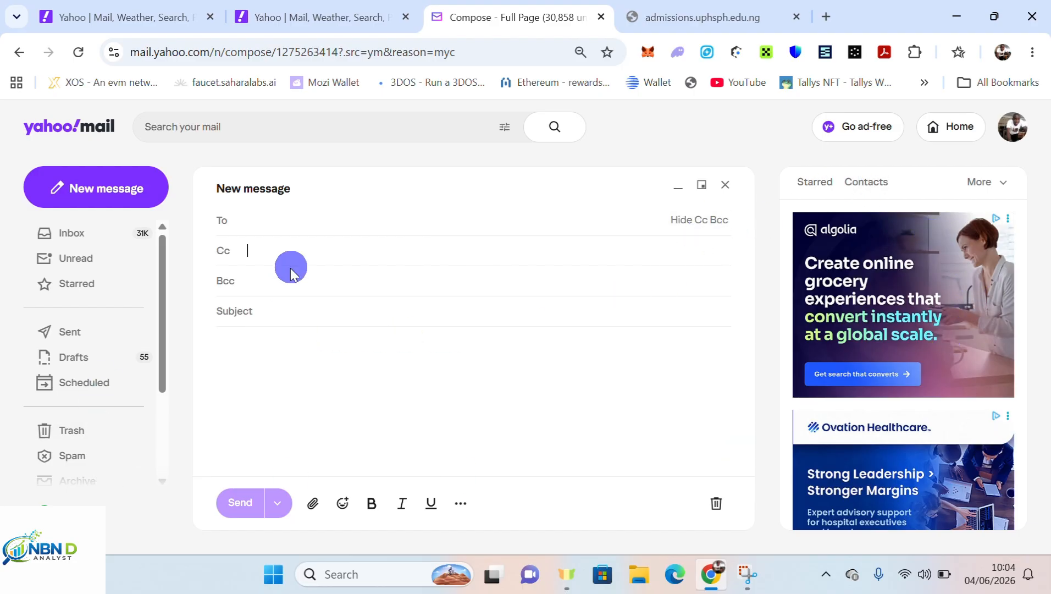
click(256, 221)
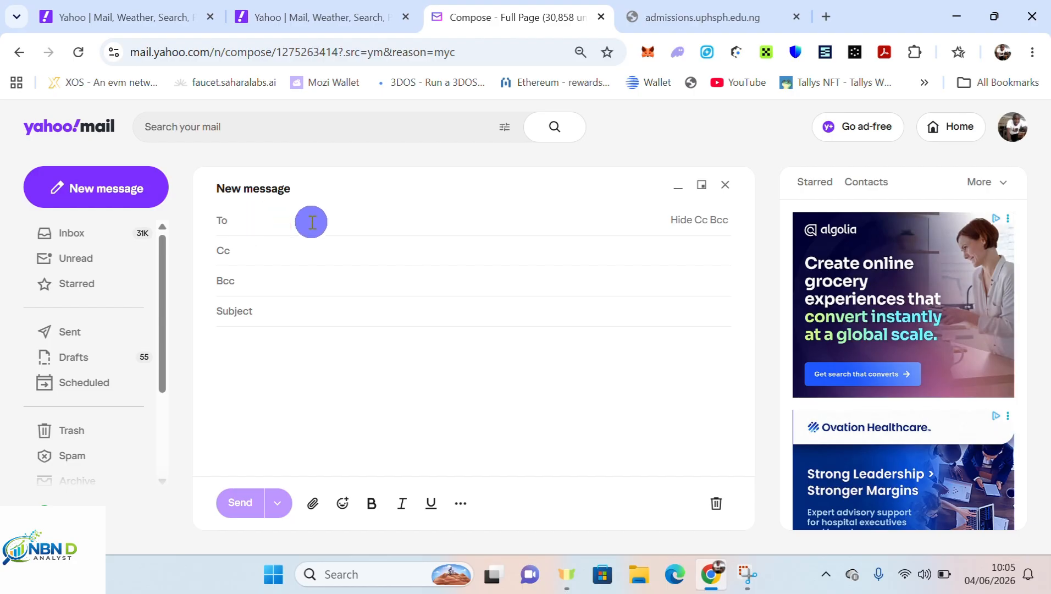
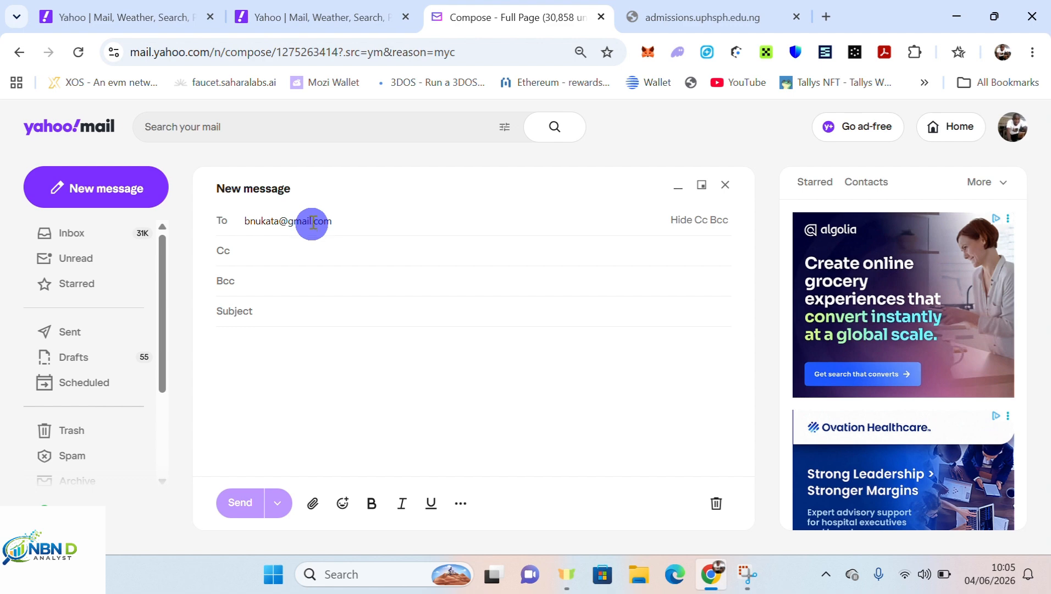
click(280, 251)
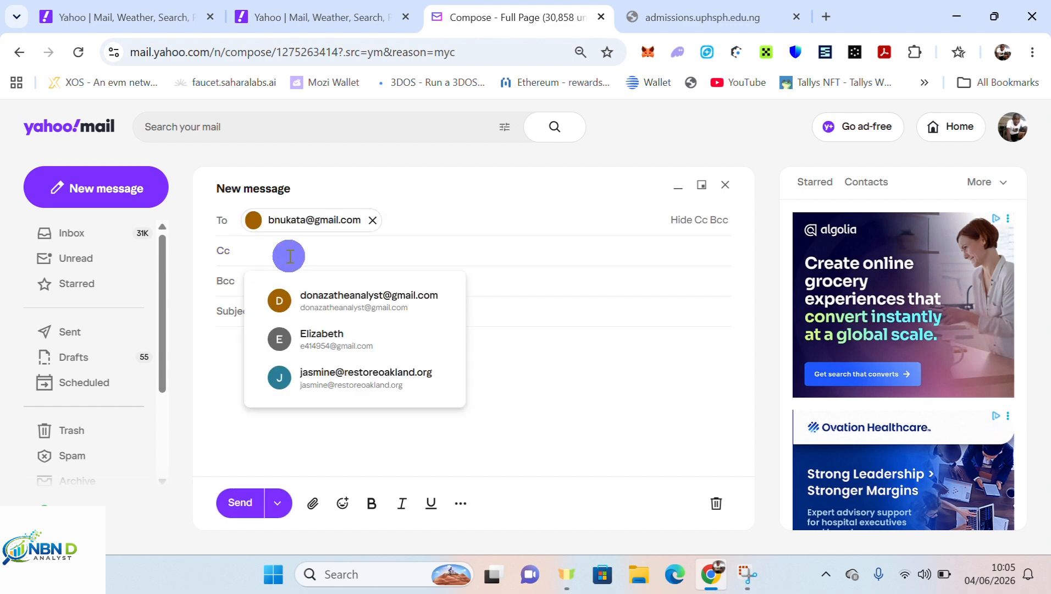
click(341, 347)
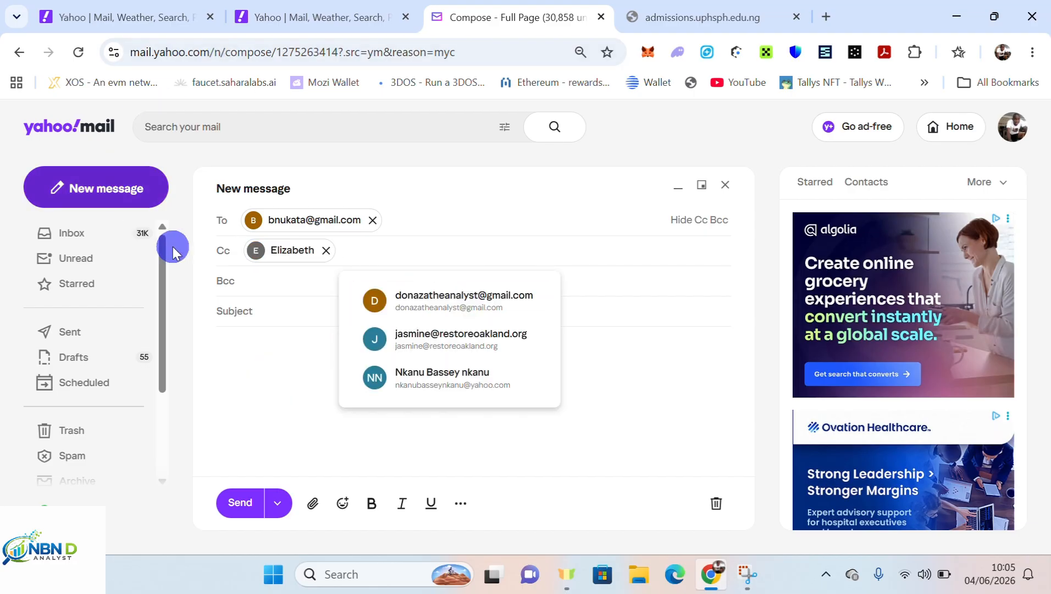
click(297, 310)
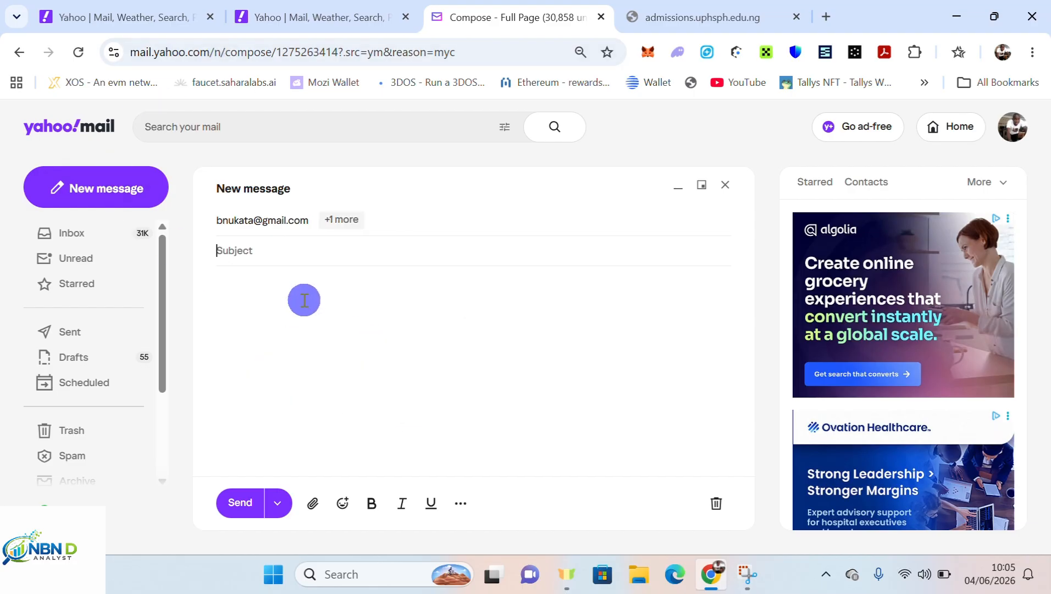
Enter subject SCHOLARSHIP and a body asking that the registration number be considered for scholarship.
text(SCH)
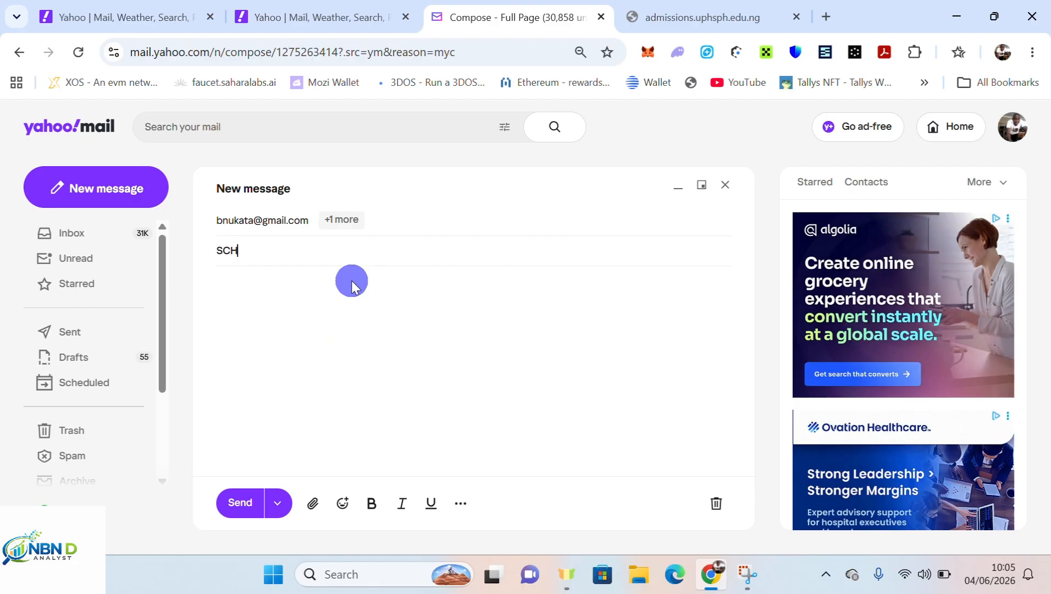
text(OLARSHIP)
click(250, 288)
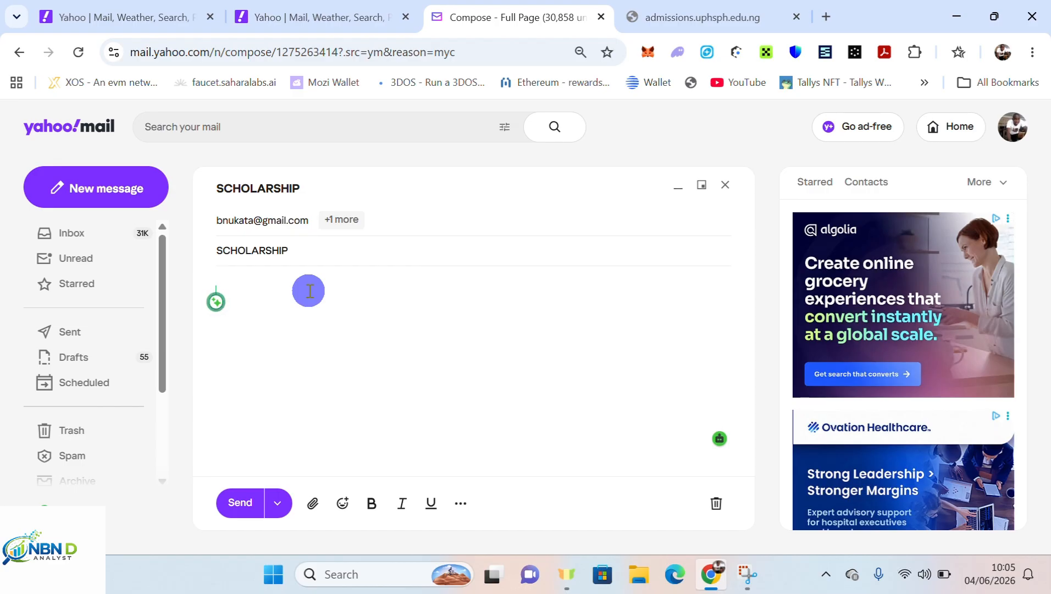
text(H)
text(leae)
key(BackSpace)
text(se )
text(t)
text(let th)
text(e)
text( reg)
text(istr)
text(ation nu)
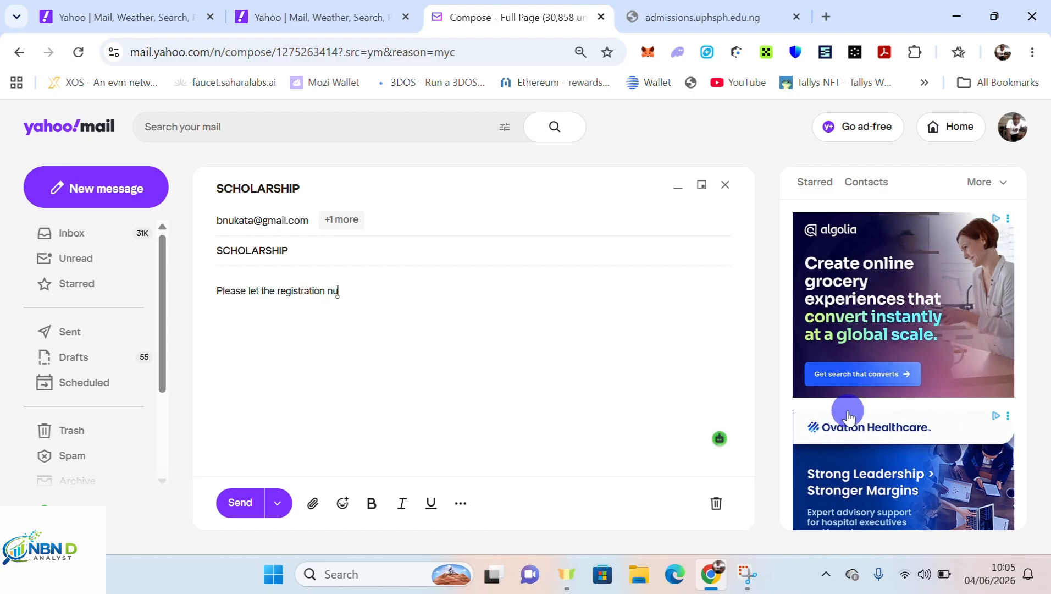
text(mb)
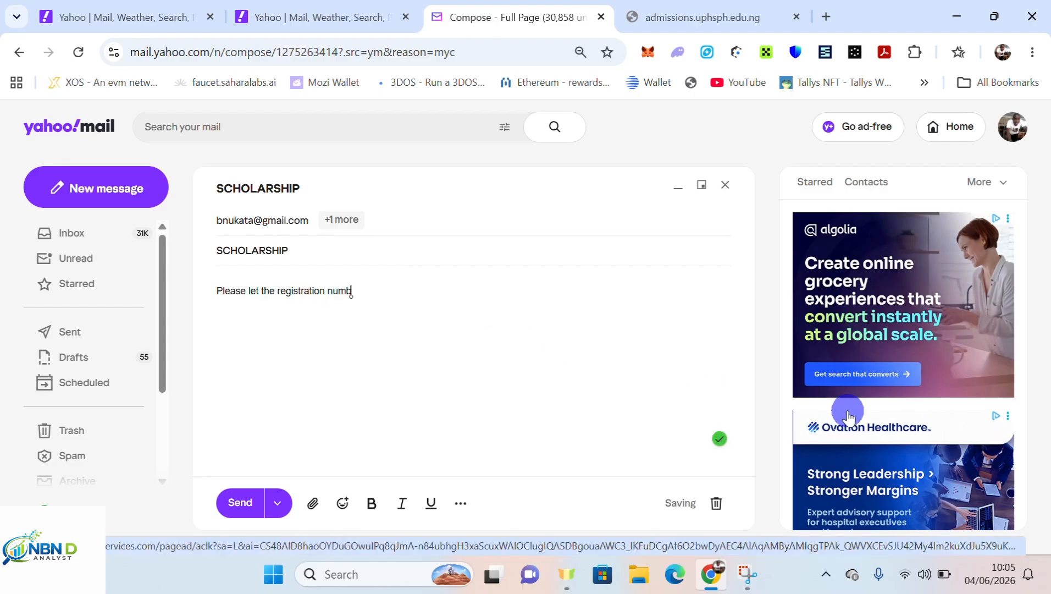
text(er be considered)
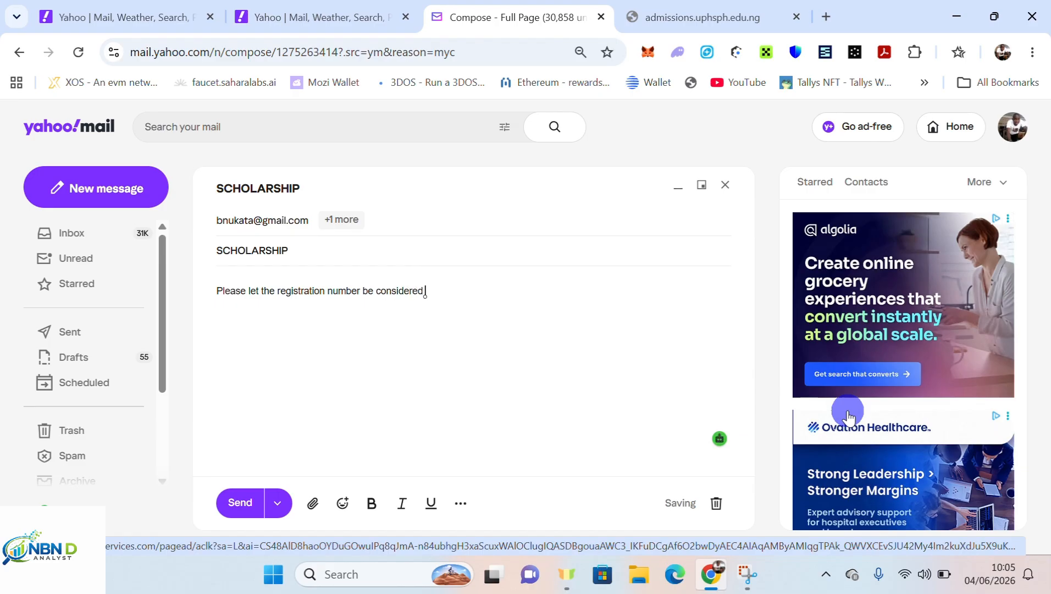
text( for scholaars)
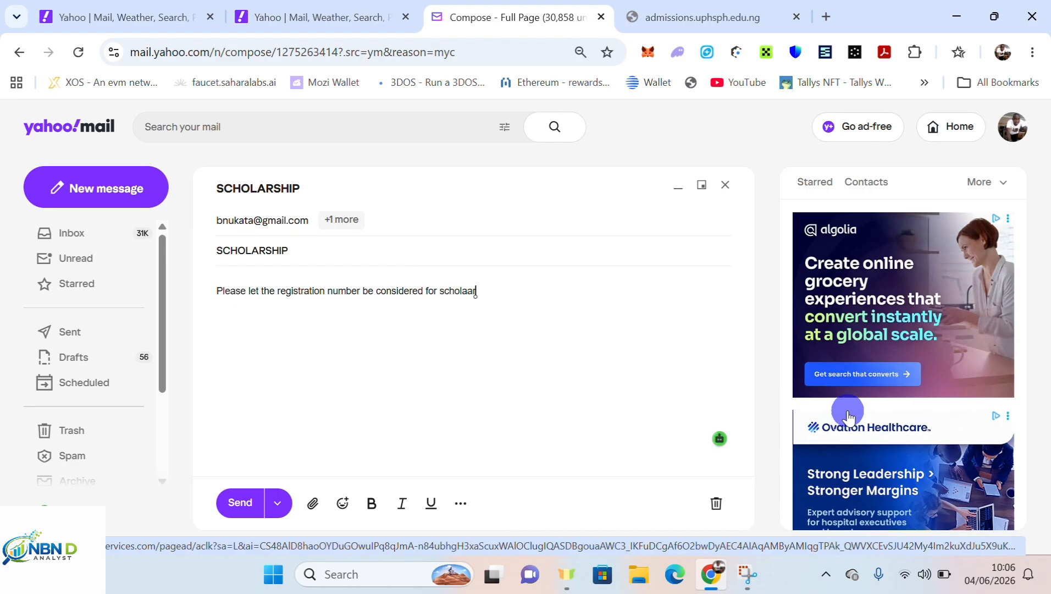
key(BackSpace)
key(BackSpace)
key(BackSpace)
text(rship)
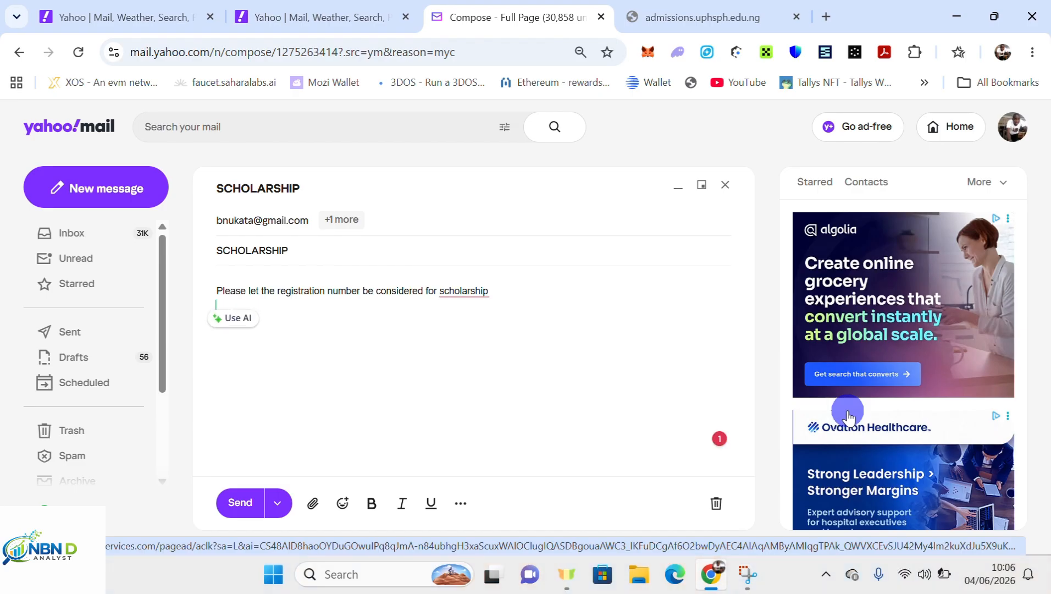
Add the registration number line and the sender's name on the line below.
text(Reg no)
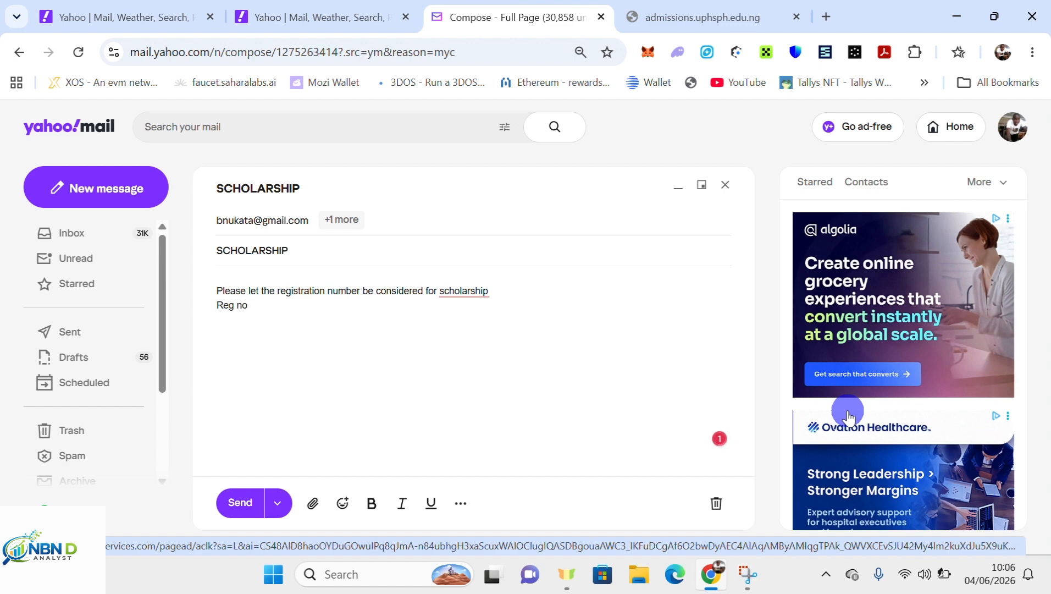
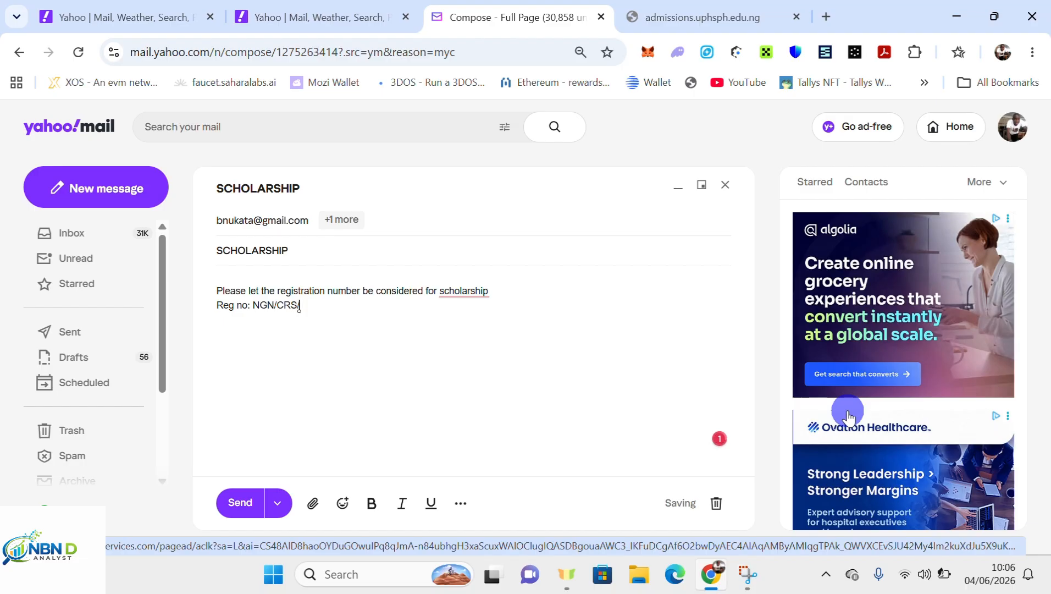
key(Return)
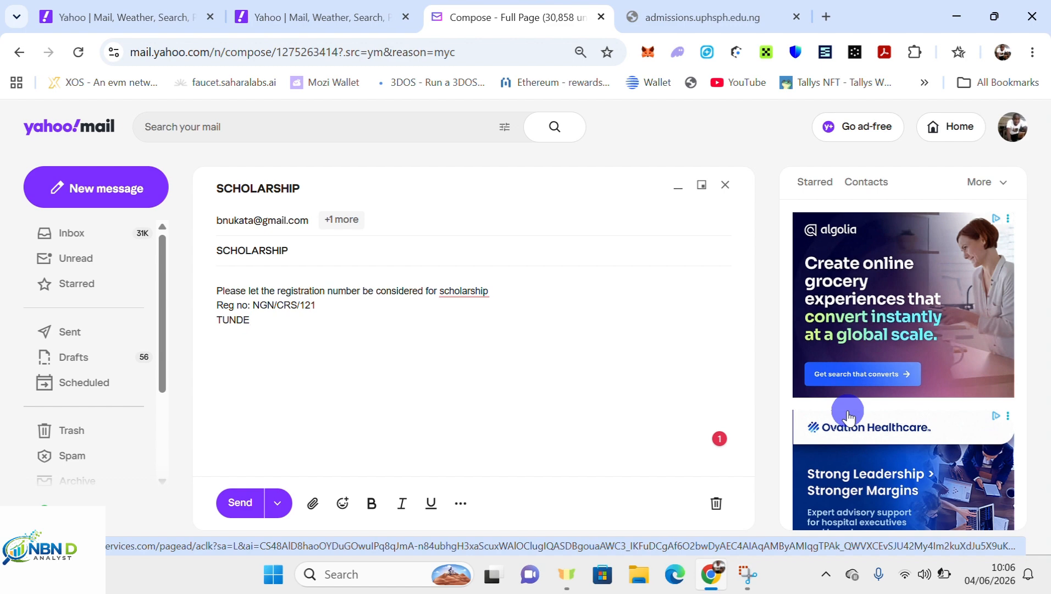
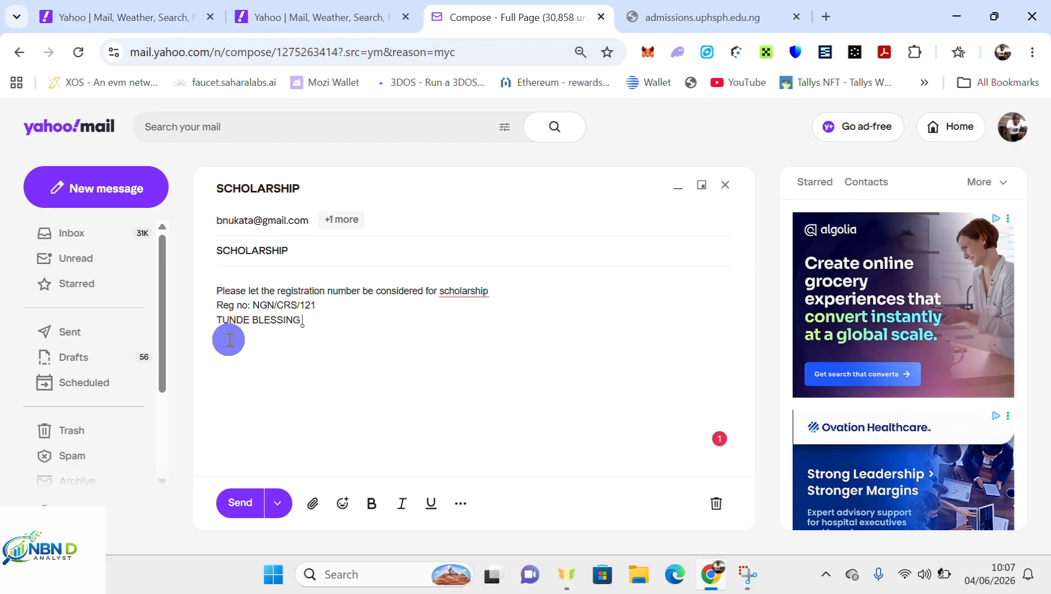
Send the SCHOLARSHIP email and open a blank new message.
click(241, 505)
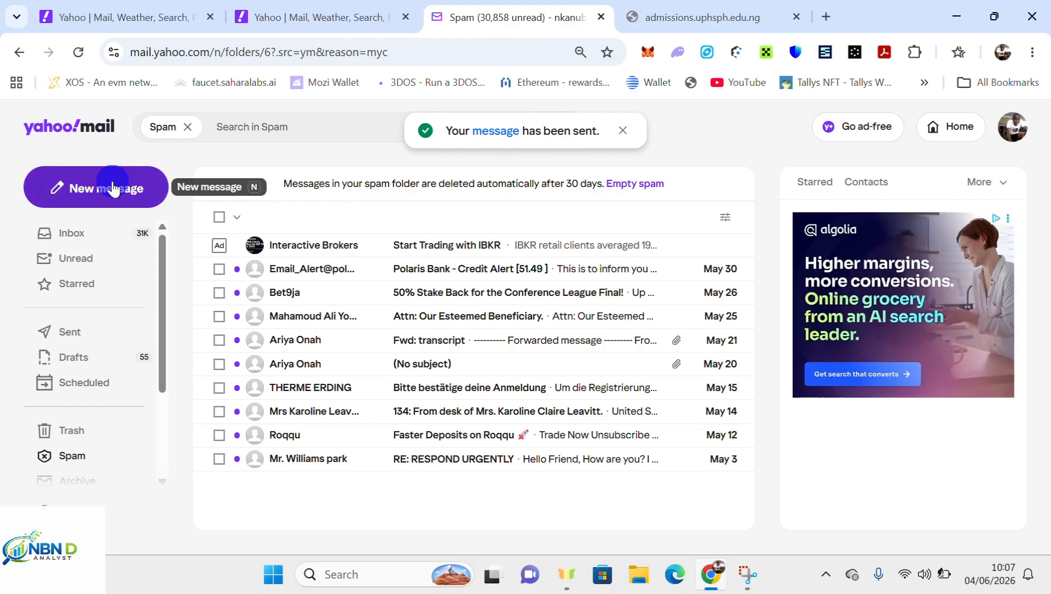
click(113, 187)
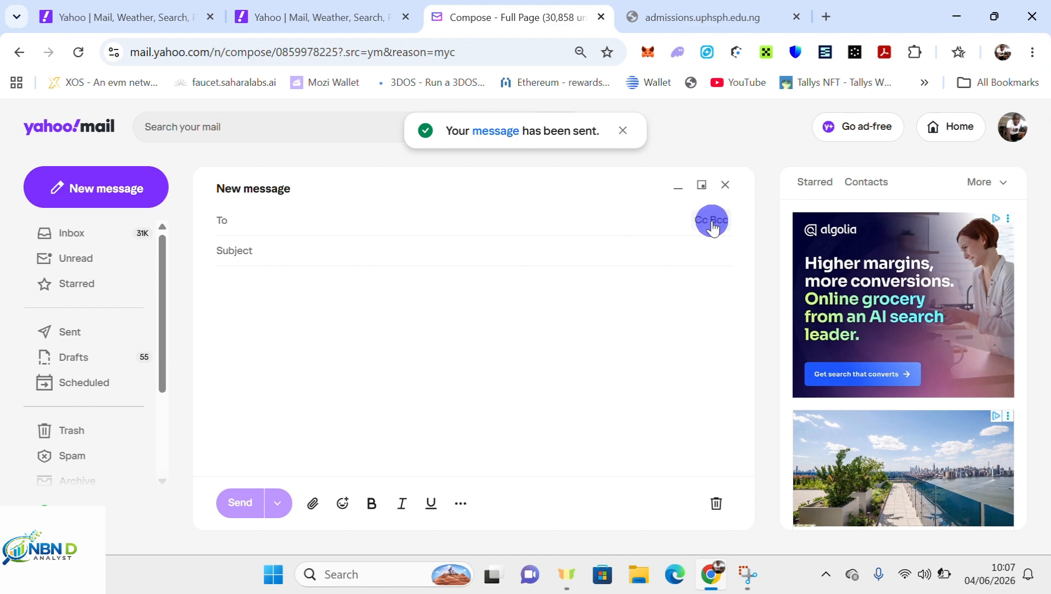
Address the new message to the Gmail recipient in To and a saved contact in Bcc.
click(711, 221)
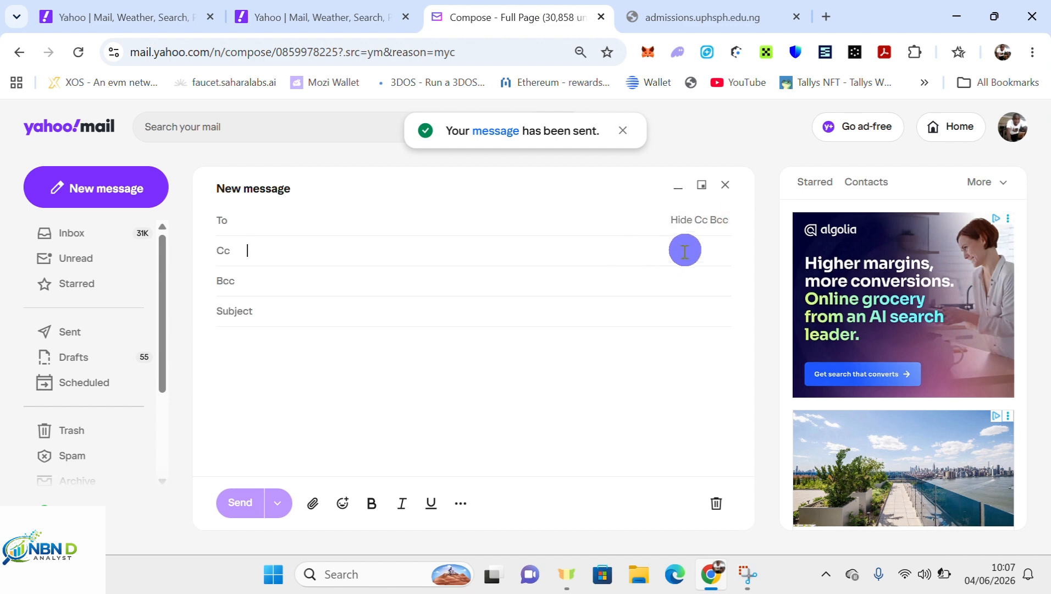
click(265, 219)
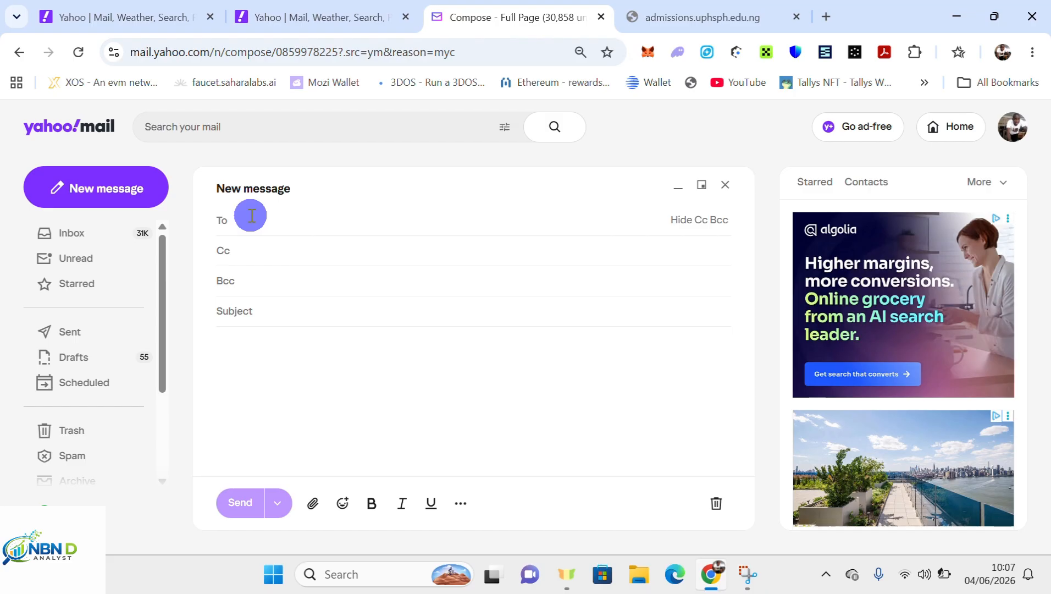
text(gA)
key(BackSpace)
key(BackSpace)
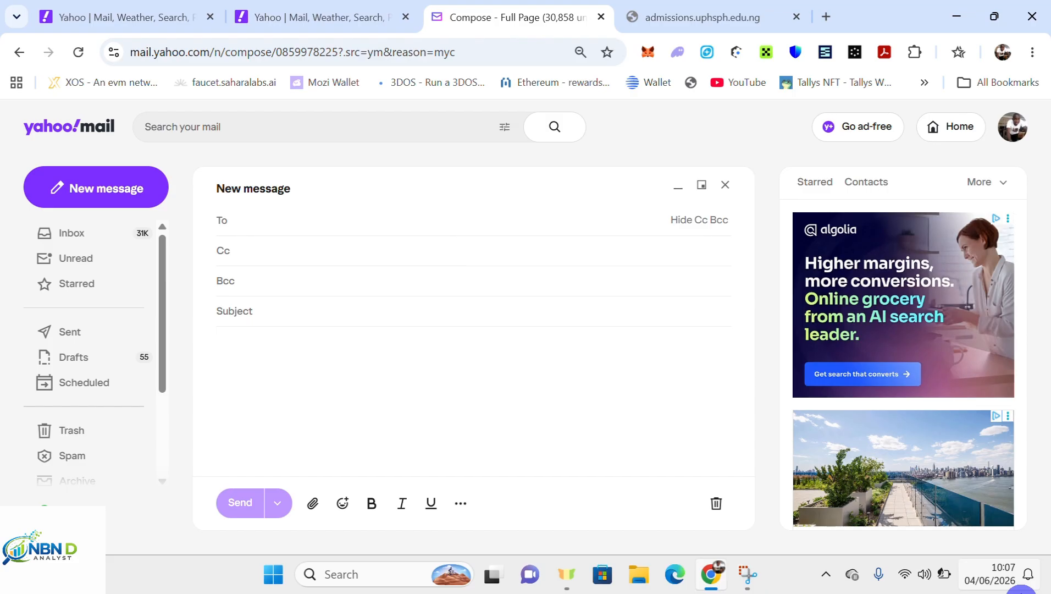
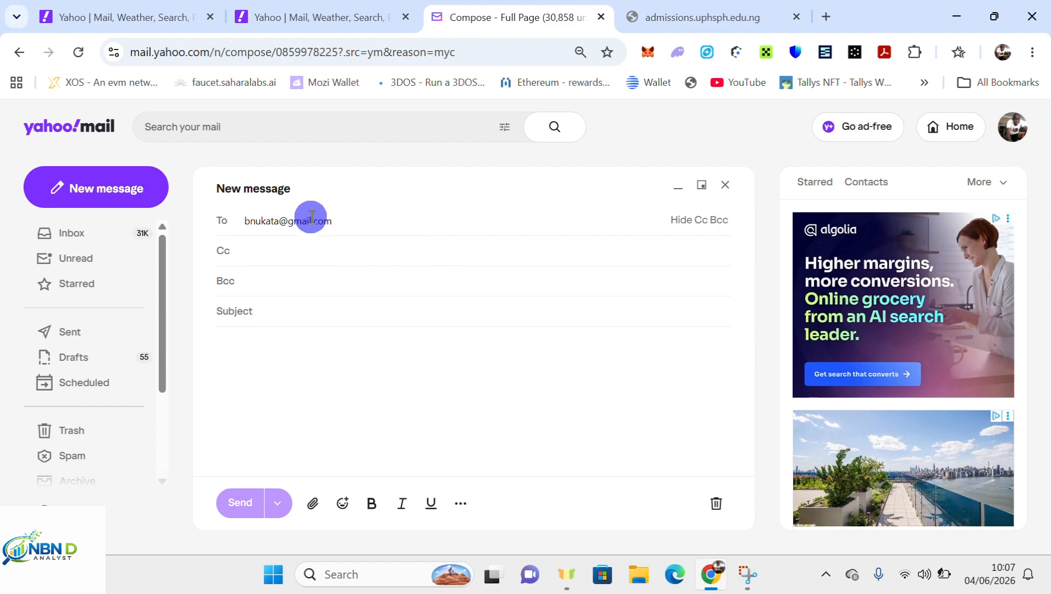
click(270, 277)
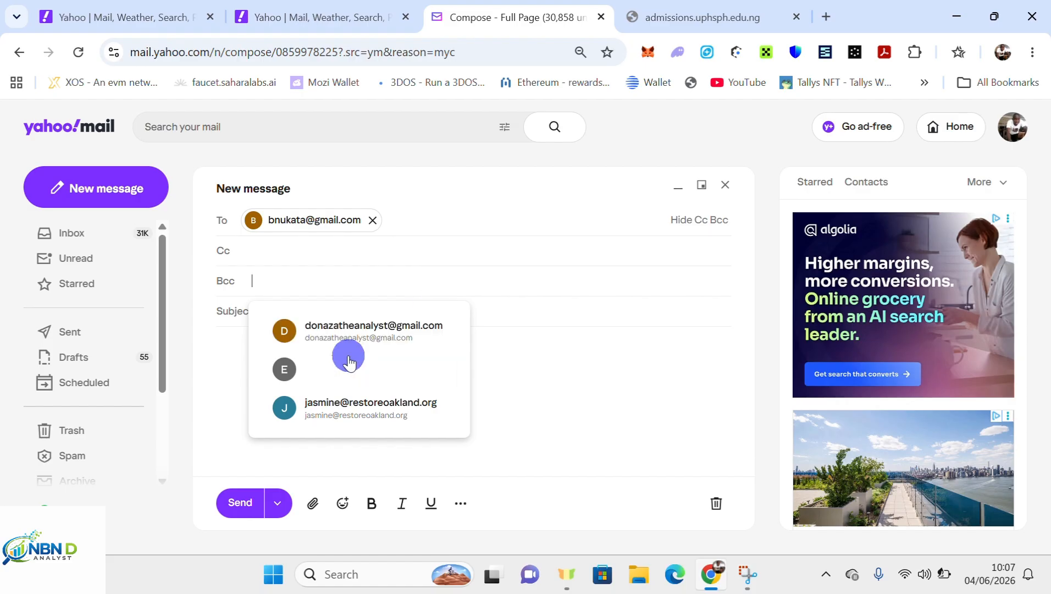
click(326, 378)
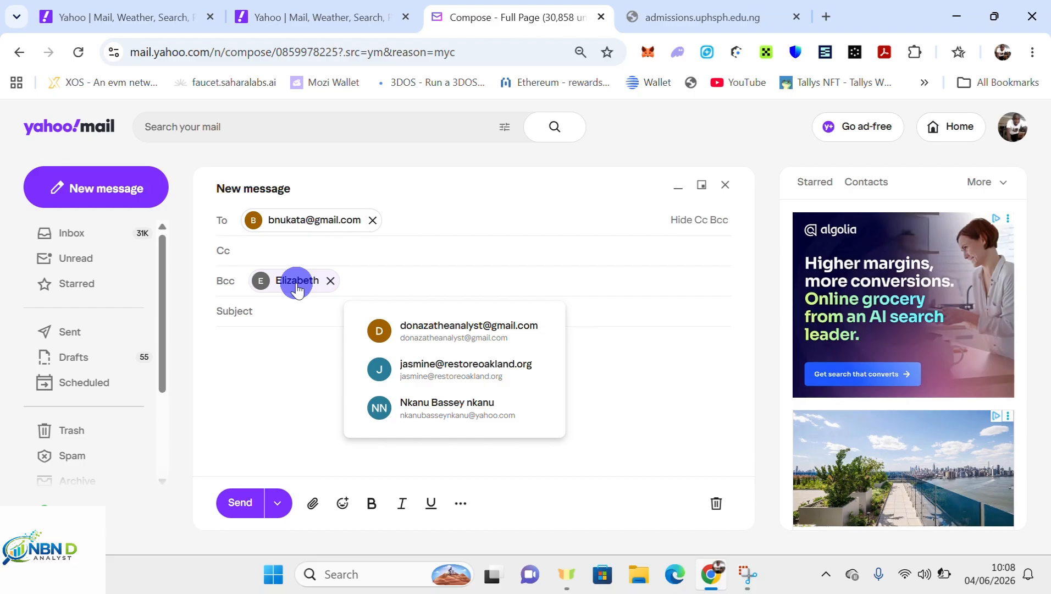
click(247, 312)
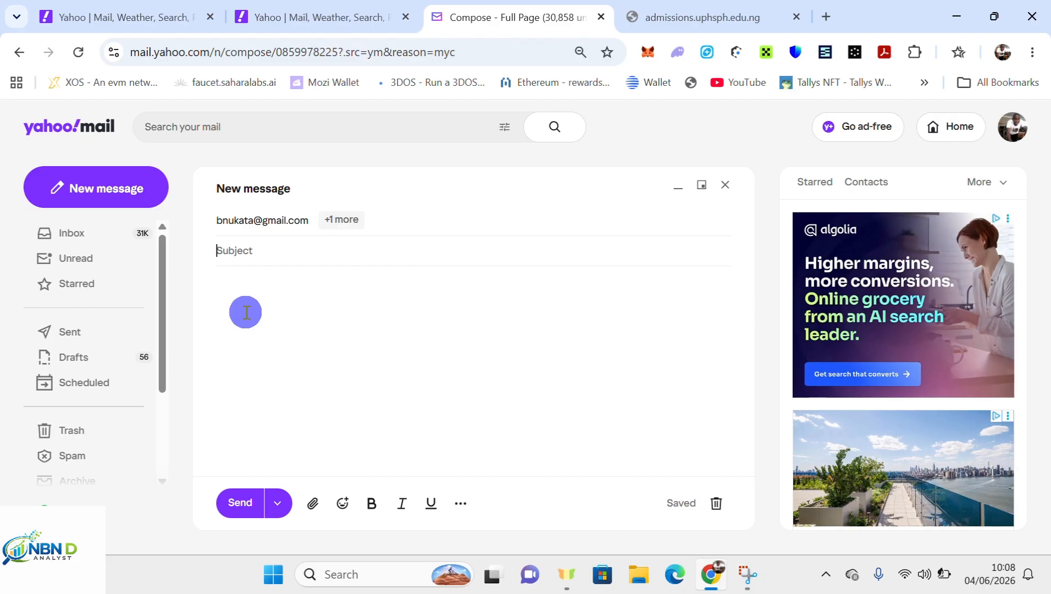
Set subject PROMOTION and body 'Please let the participant be all promoted. Thus they are all qualified'.
text(PROMOTIONS)
click(272, 313)
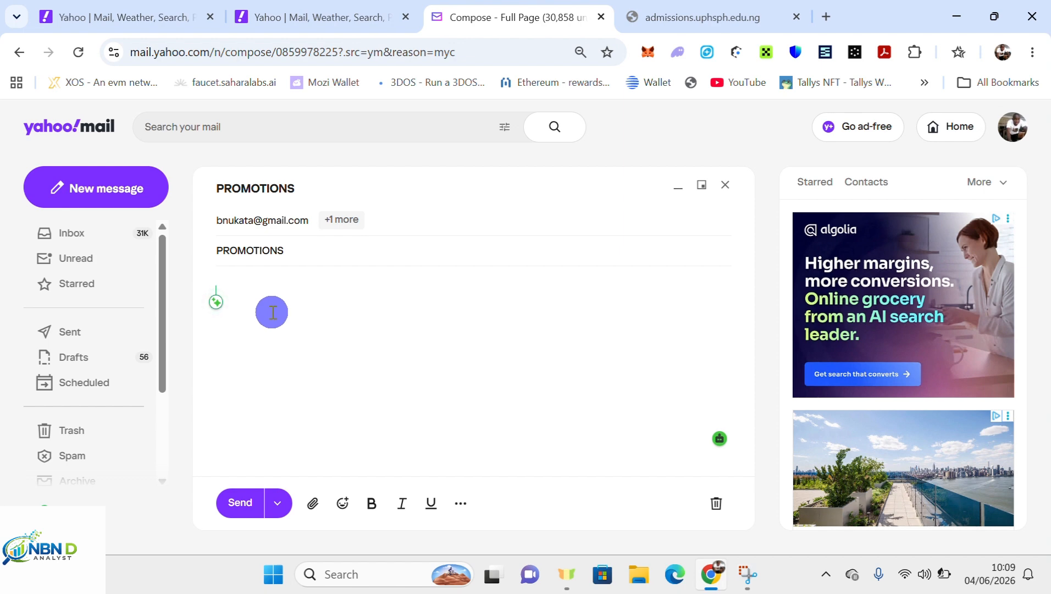
click(310, 246)
key(BackSpace)
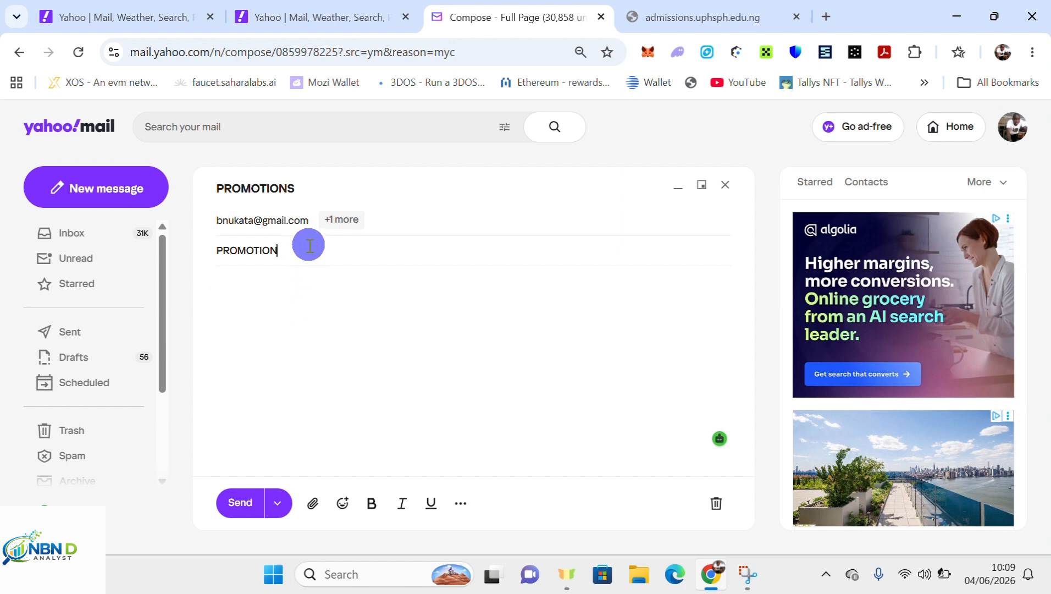
click(269, 293)
text(P)
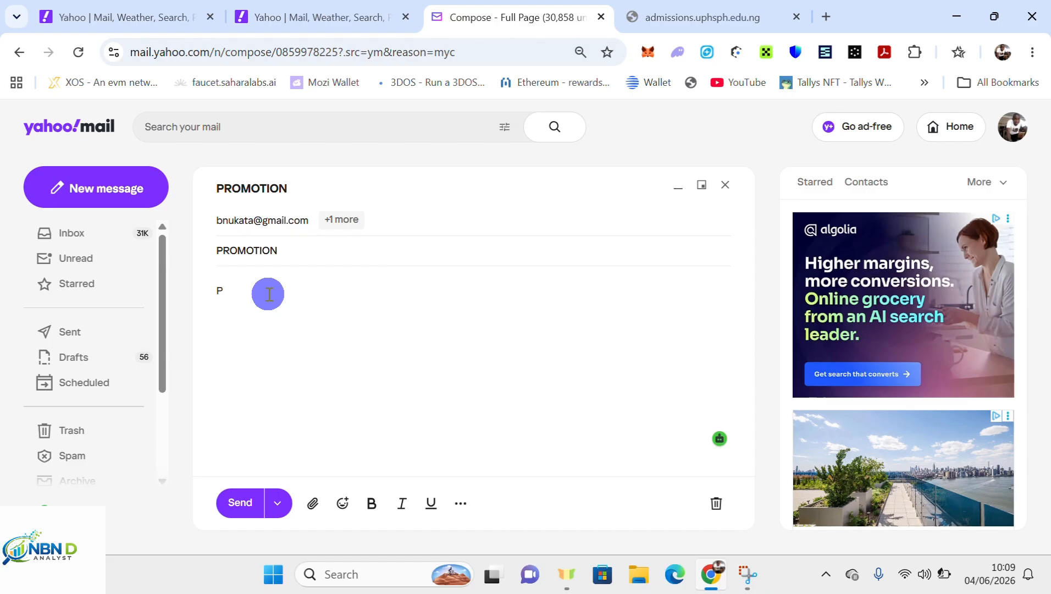
text(lease let the participant be a)
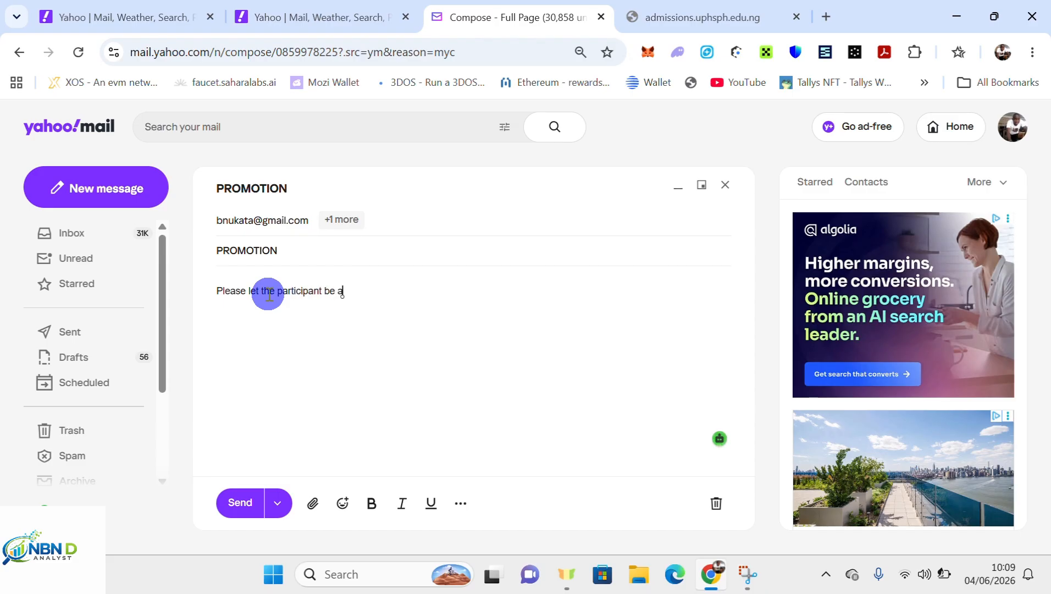
text(ll promoted. Thus)
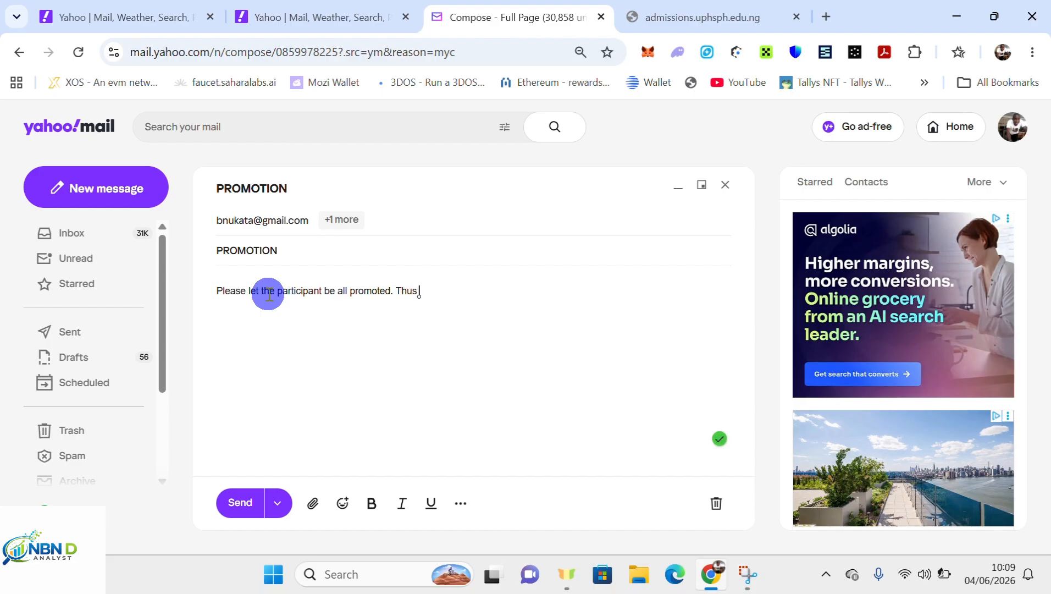
text( they are)
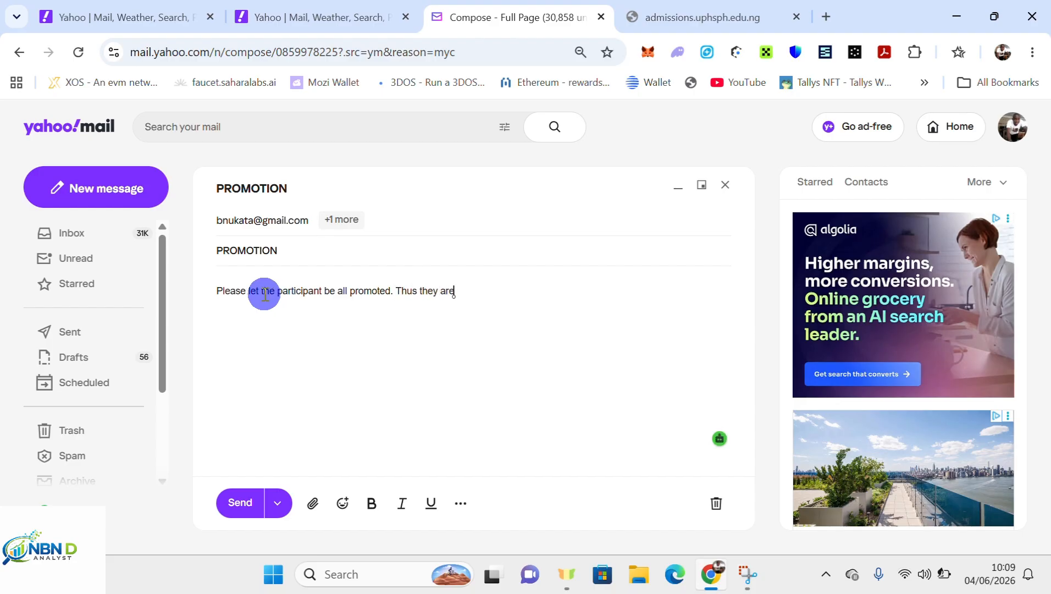
text( all qualified)
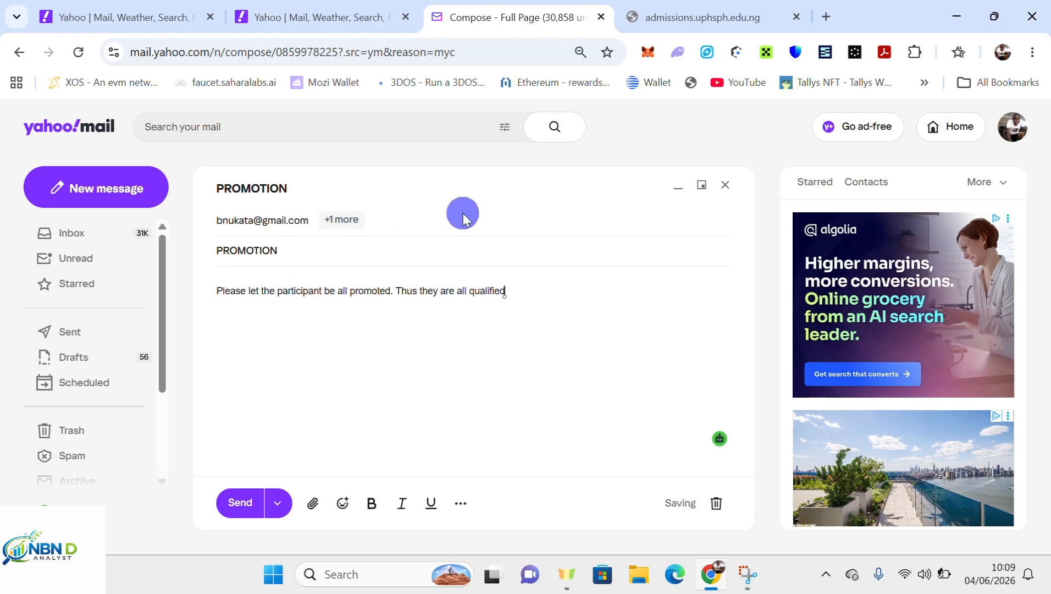
click(283, 220)
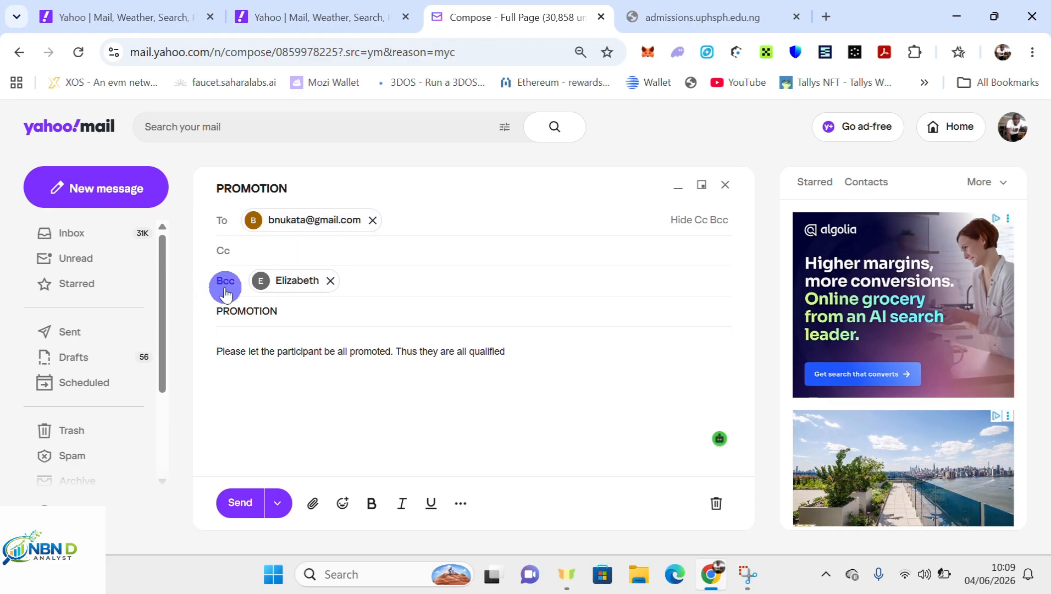
Send the PROMOTION email to its To and Bcc recipients.
click(238, 503)
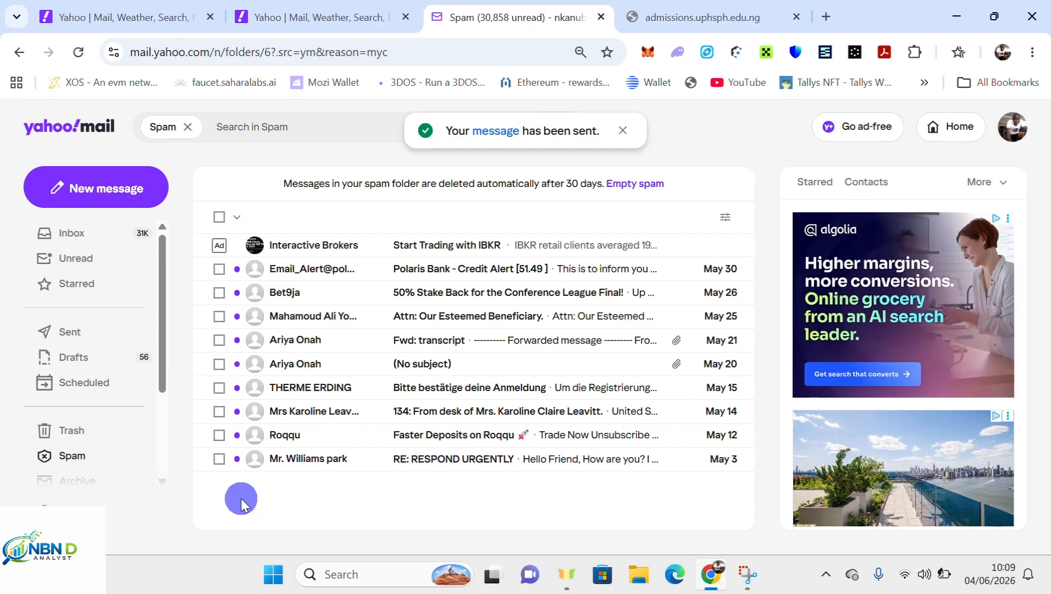